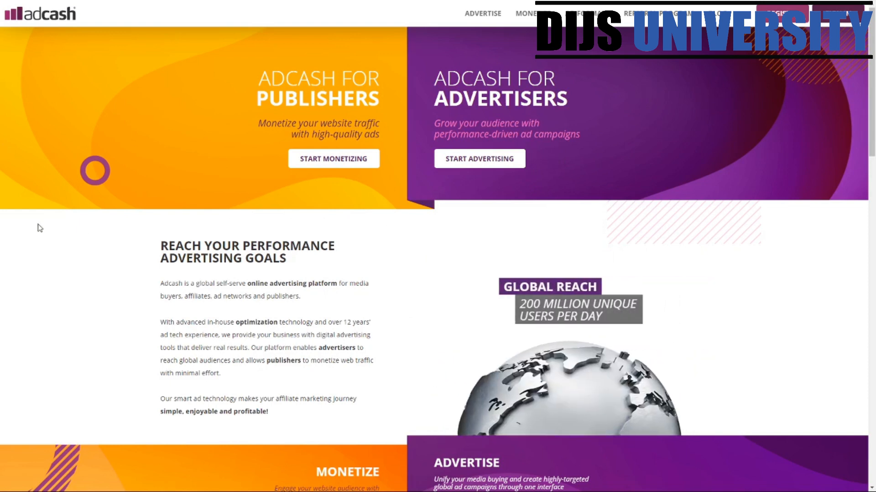
scroll(40, 232, down, 1)
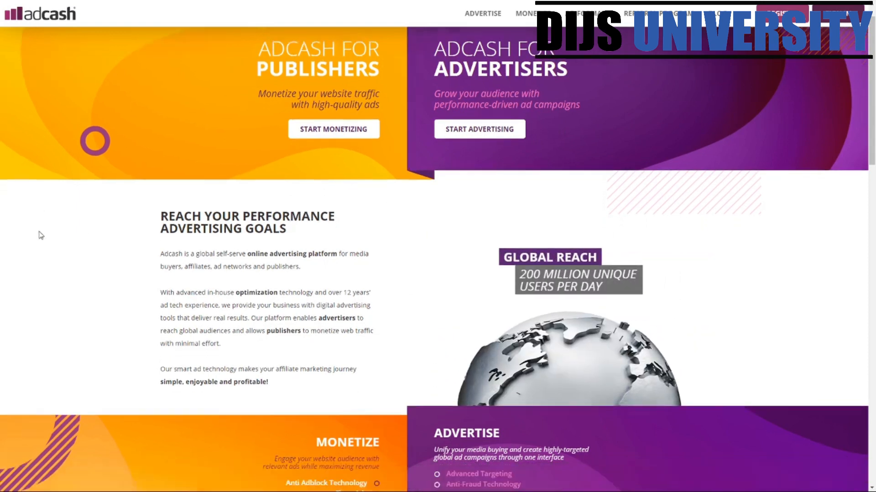
scroll(57, 201, up, 1)
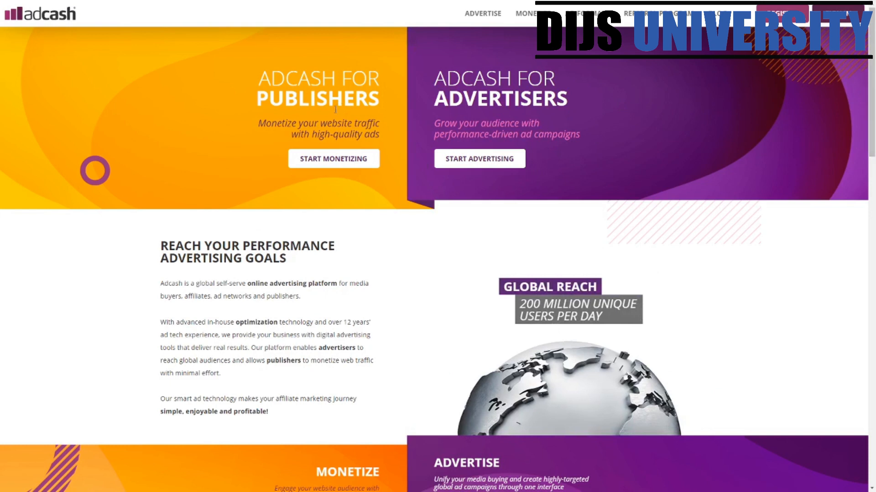
scroll(491, 390, down, 4)
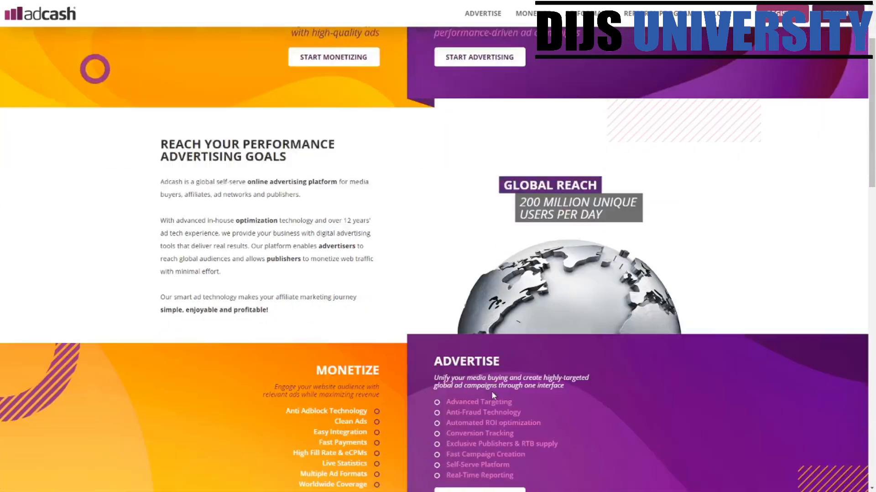
scroll(434, 239, down, 2)
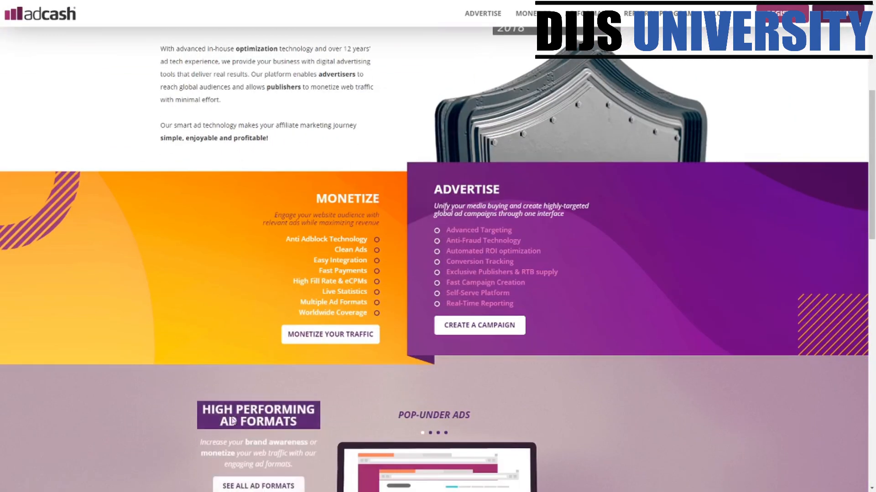
scroll(500, 210, up, 6)
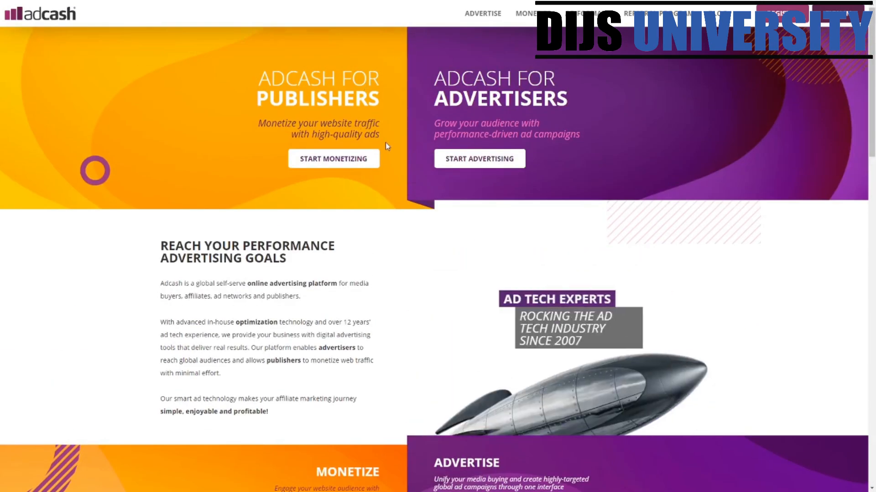
scroll(416, 157, down, 11)
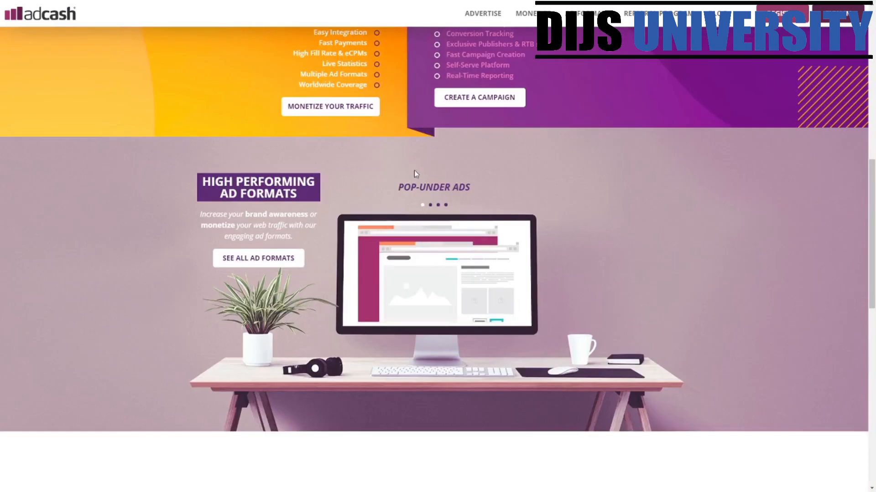
click(431, 206)
click(439, 206)
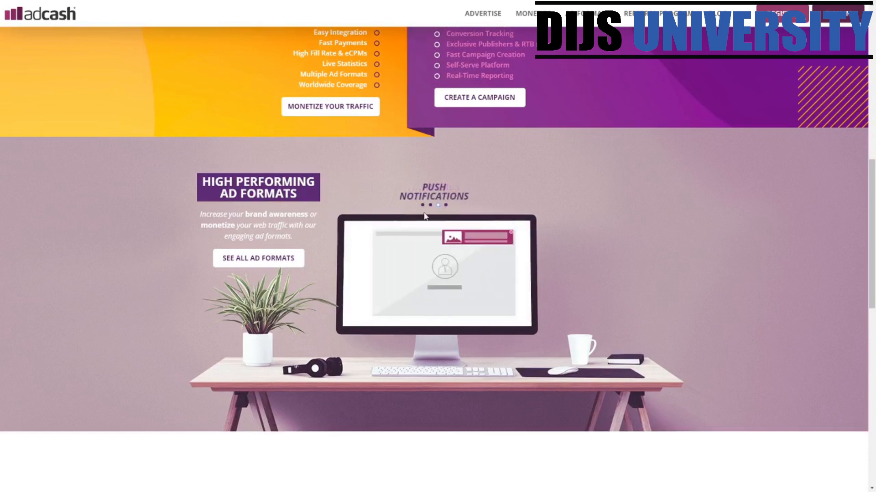
click(446, 205)
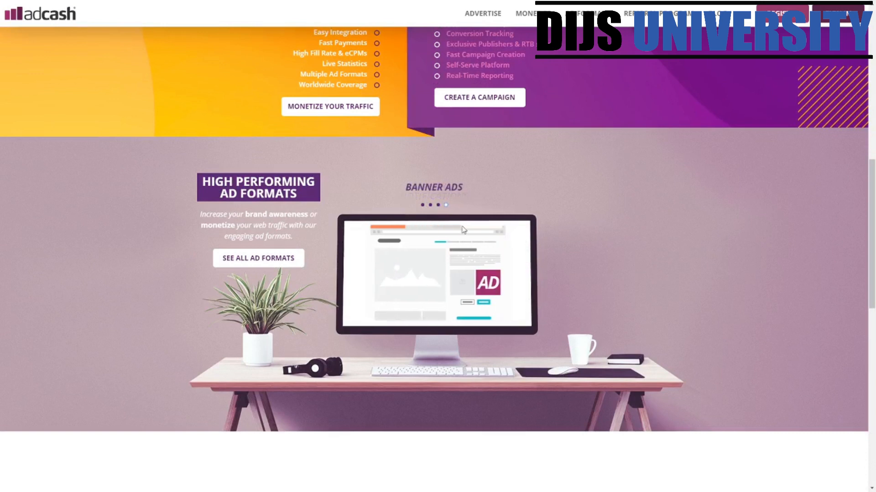
scroll(536, 305, down, 10)
scroll(536, 306, down, 3)
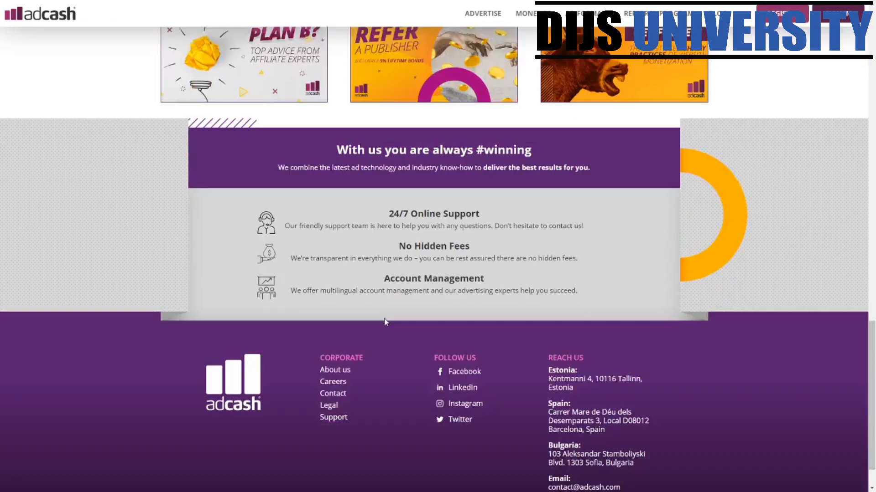
drag(410, 167, 616, 167)
drag(375, 211, 602, 213)
drag(439, 243, 588, 245)
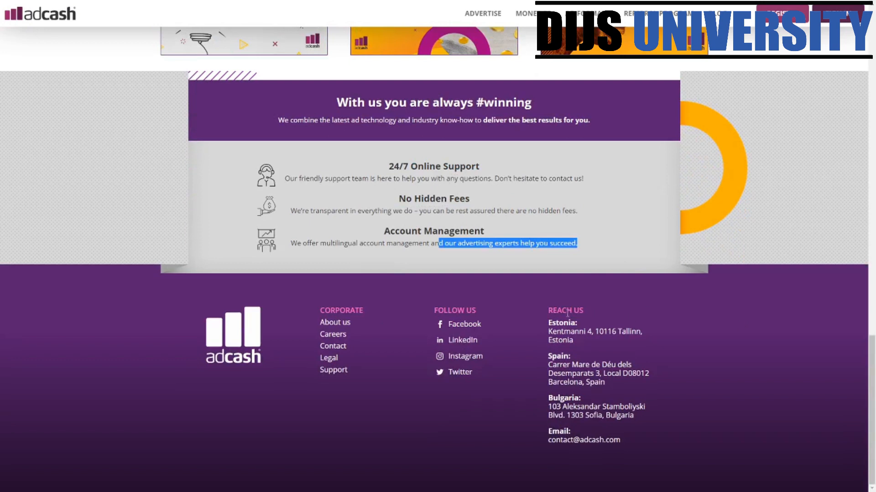
drag(550, 332, 571, 356)
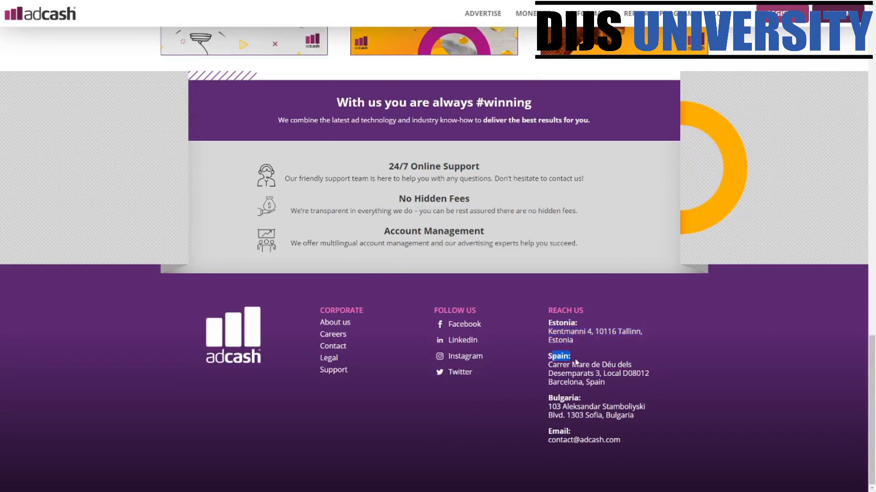
drag(583, 398, 547, 309)
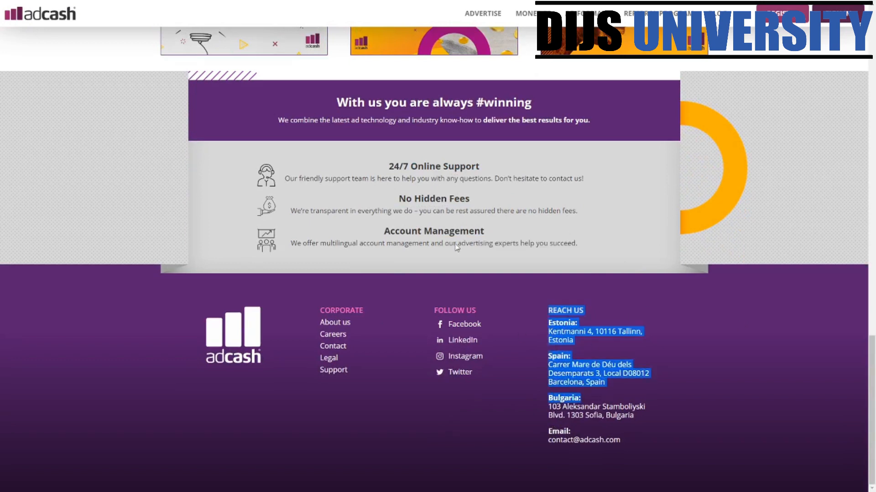
click(419, 227)
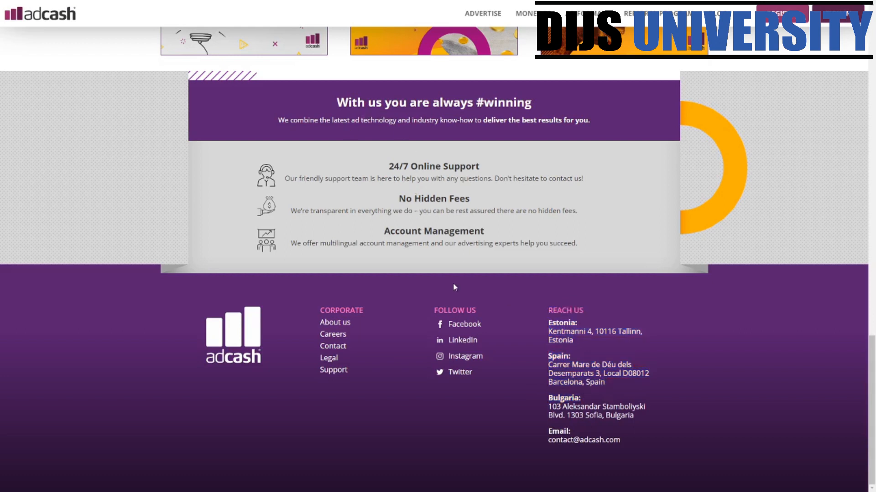
drag(388, 167, 601, 187)
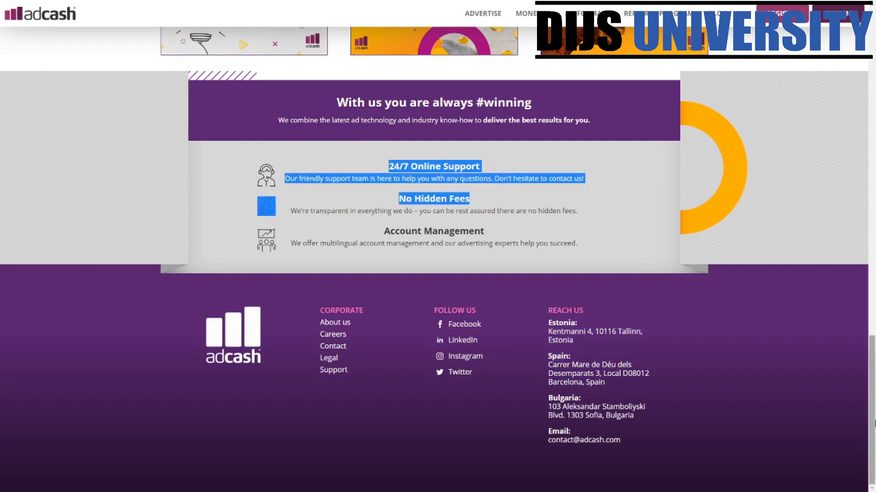
scroll(311, 24, up, 7)
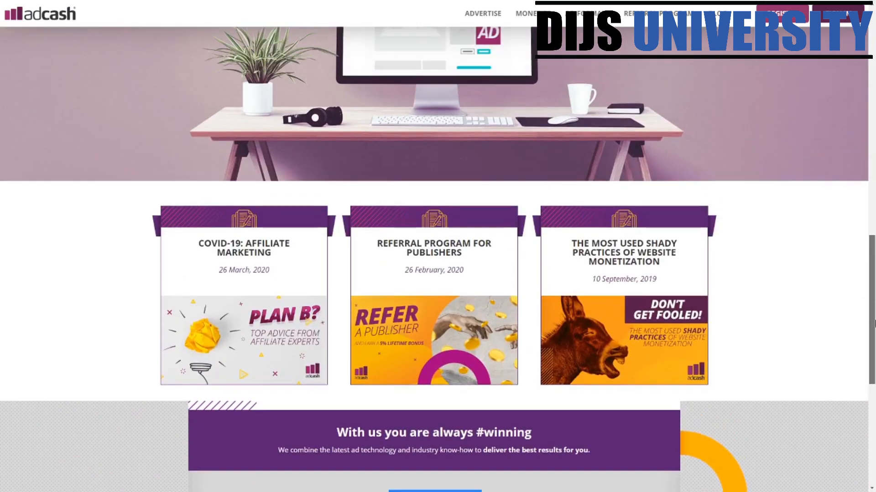
scroll(438, 259, up, 1)
scroll(438, 259, down, 7)
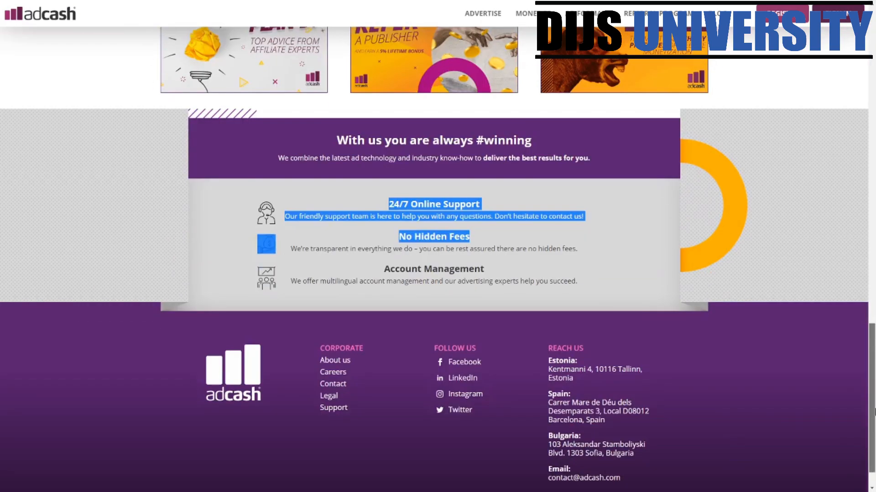
drag(874, 413, 872, 102)
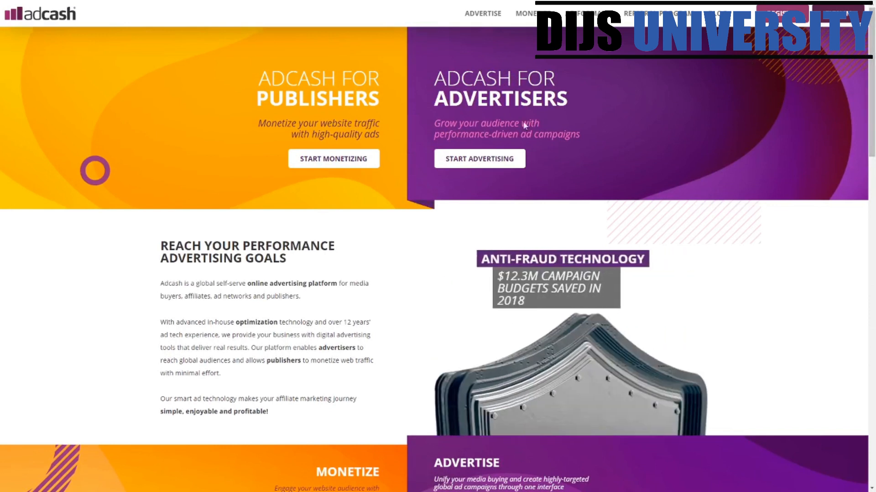
- Open the Advertise page and highlight the unique users per day, fraudulent traffic and 250K statistics
click(477, 18)
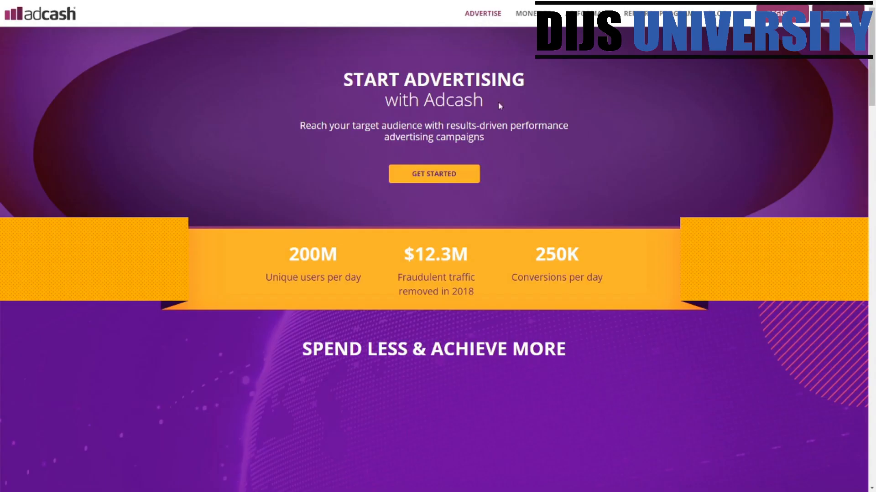
scroll(843, 405, down, 3)
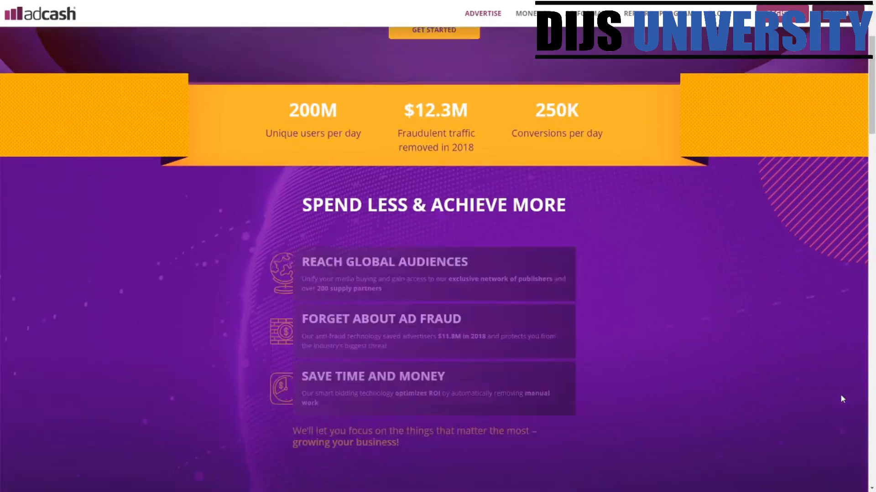
scroll(501, 274, up, 2)
drag(299, 209, 314, 239)
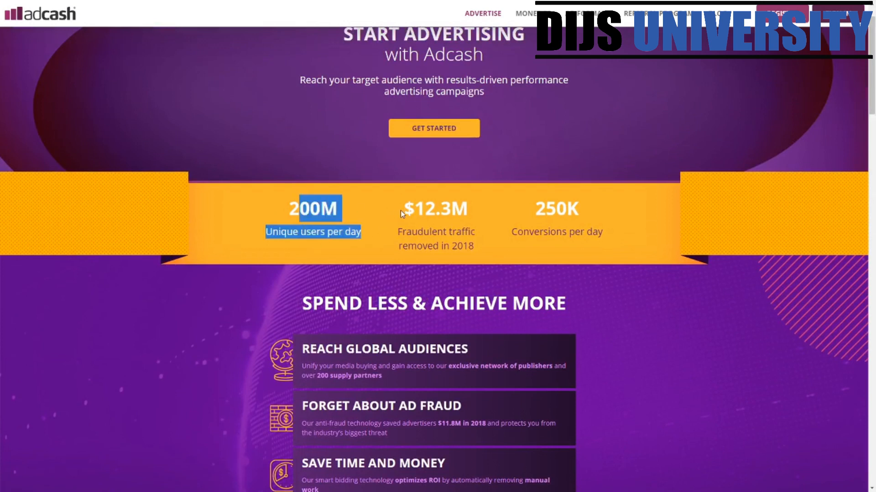
drag(401, 233, 612, 203)
click(612, 203)
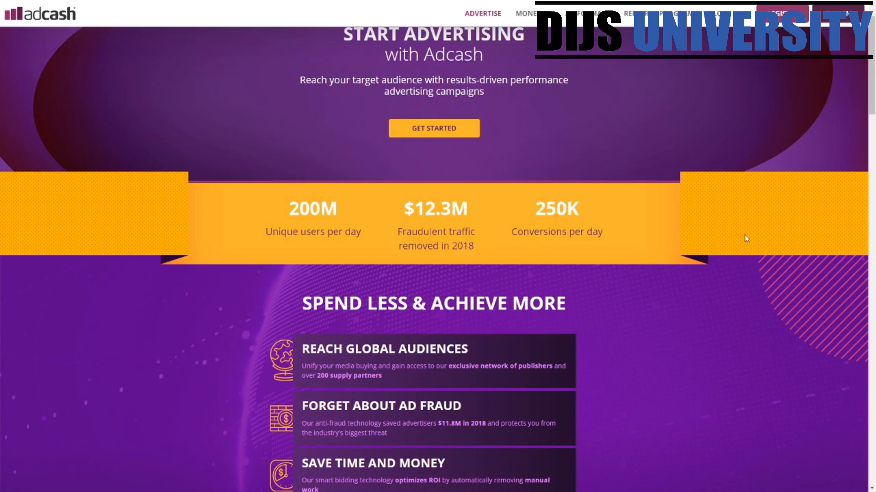
- Highlight the Advanced Targeting, Tracking & Reporting and campaign creation feature headings
scroll(873, 84, down, 2)
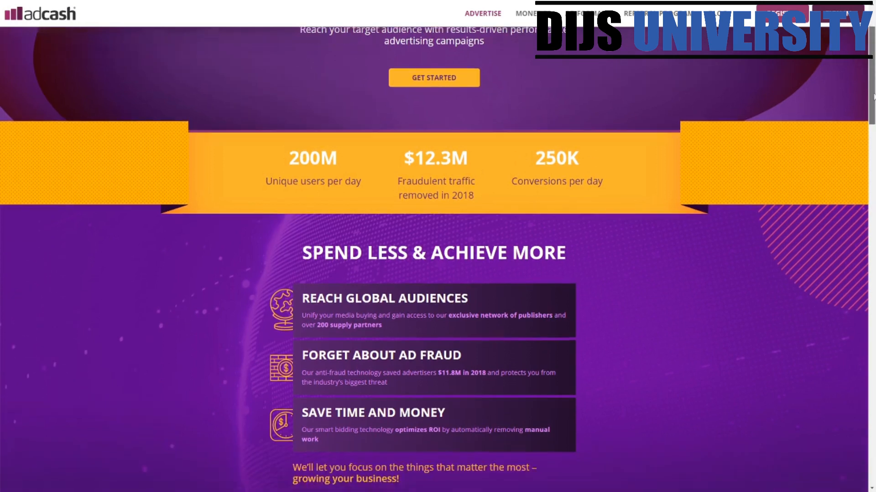
drag(313, 194, 658, 189)
scroll(871, 92, down, 1)
scroll(872, 164, down, 3)
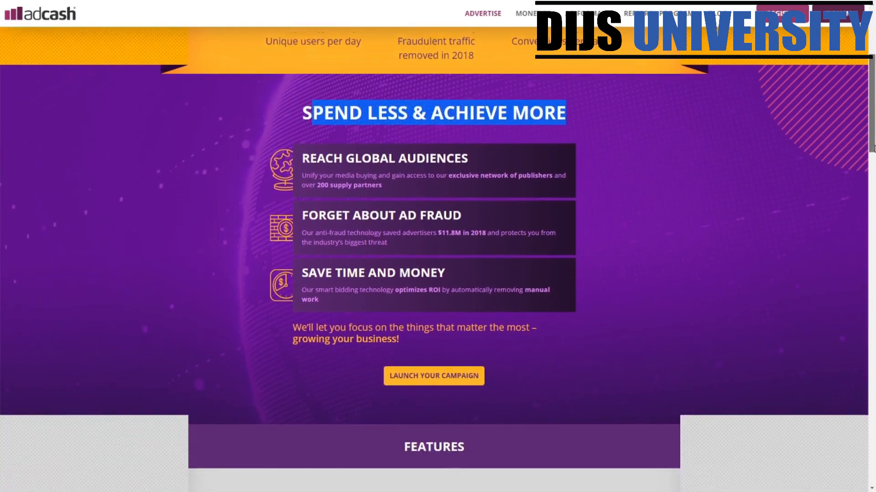
drag(872, 164, 870, 247)
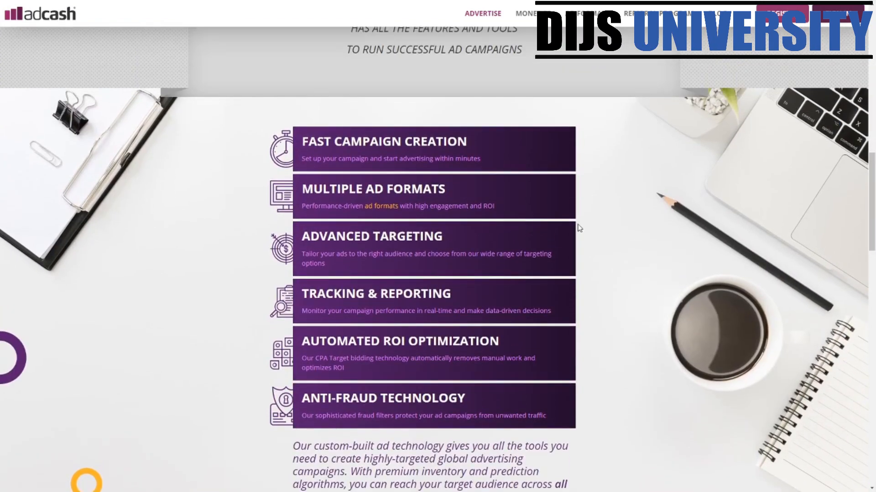
drag(383, 142, 393, 173)
drag(314, 190, 445, 191)
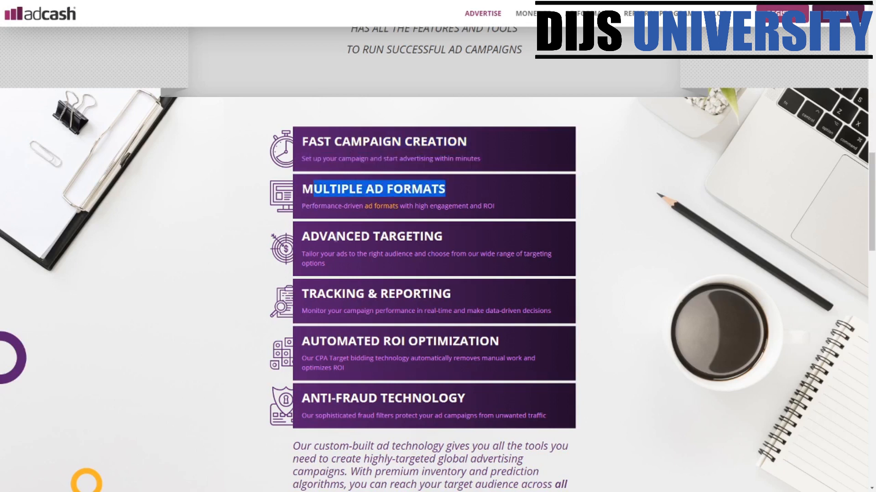
drag(303, 242, 445, 238)
drag(299, 293, 582, 296)
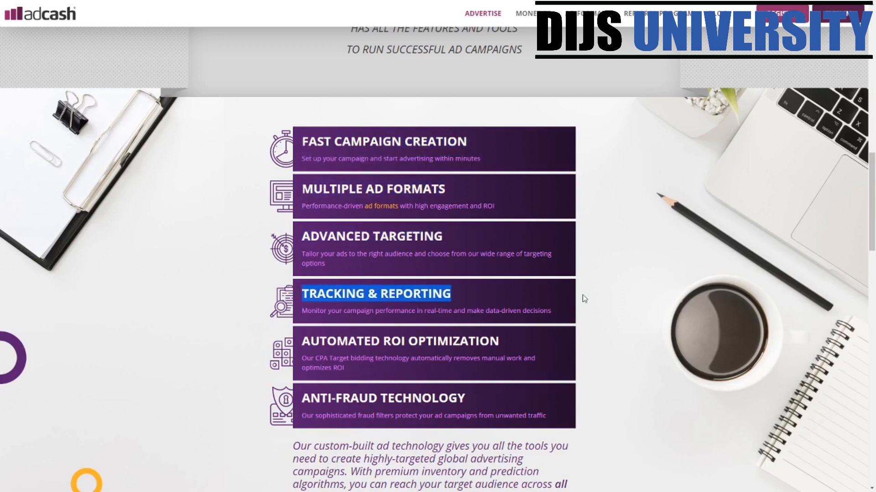
drag(330, 142, 556, 146)
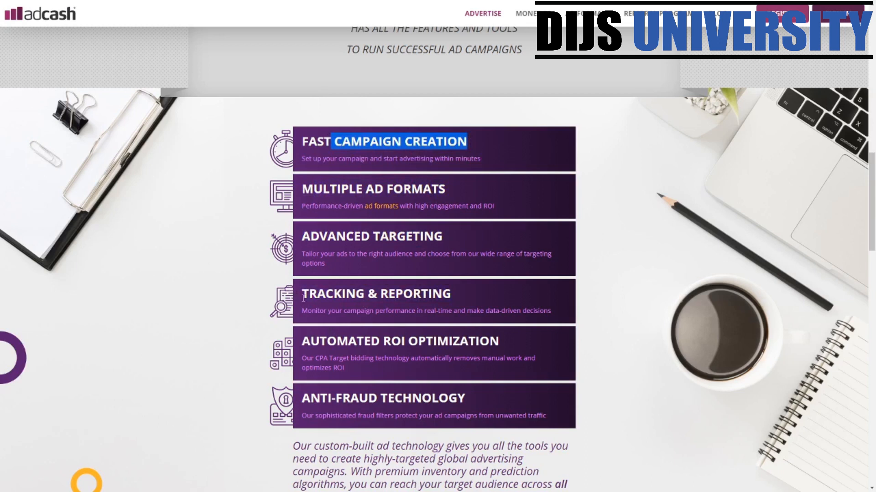
drag(299, 294, 476, 309)
drag(303, 342, 500, 343)
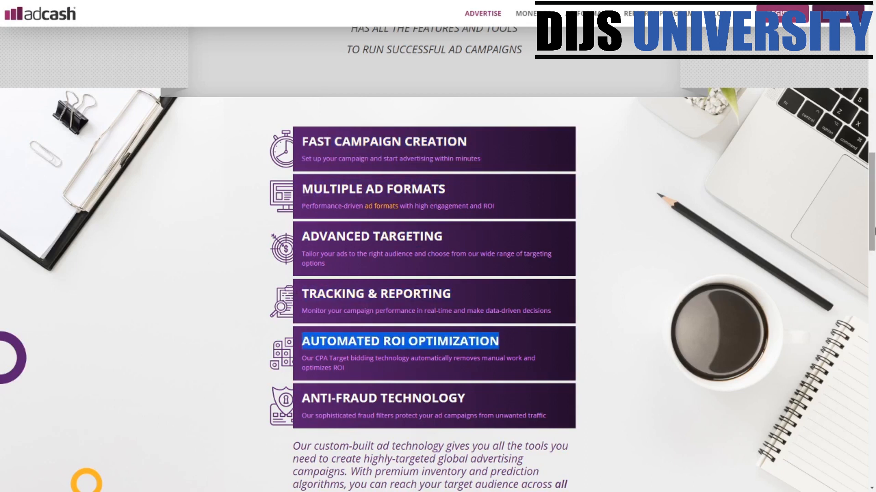
drag(871, 220, 868, 353)
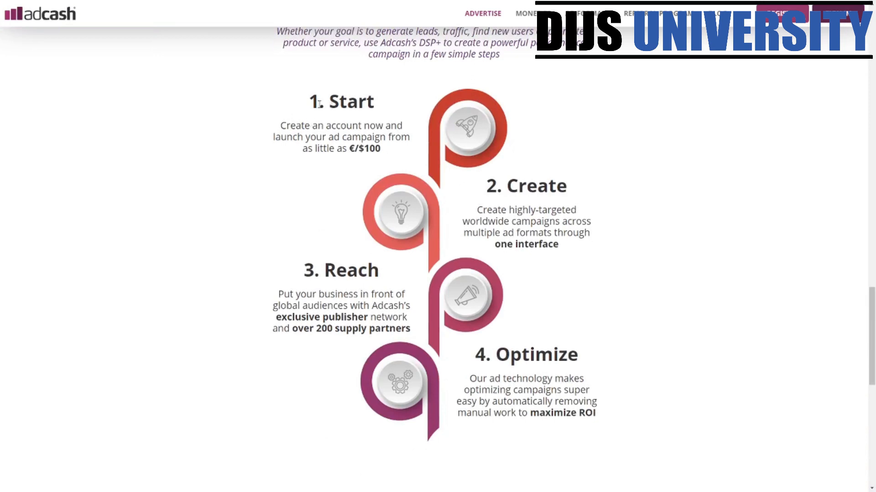
- Highlight the 1. Start, 2. Create and 3. Reach steps, then go to the sign-up page
drag(308, 97, 421, 170)
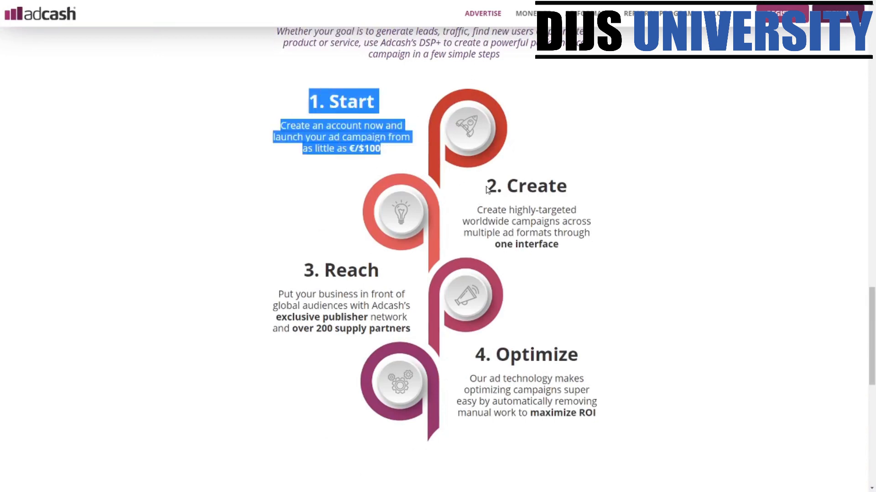
drag(487, 185, 633, 203)
drag(360, 269, 410, 329)
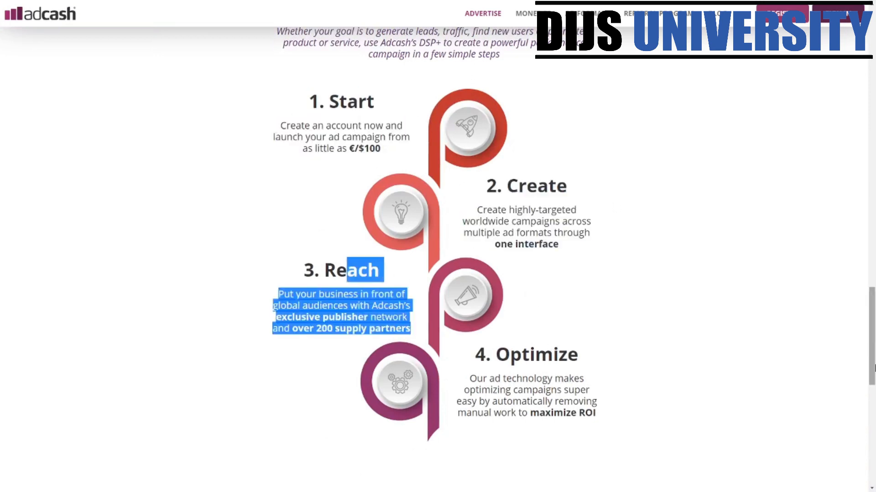
drag(872, 344, 872, 66)
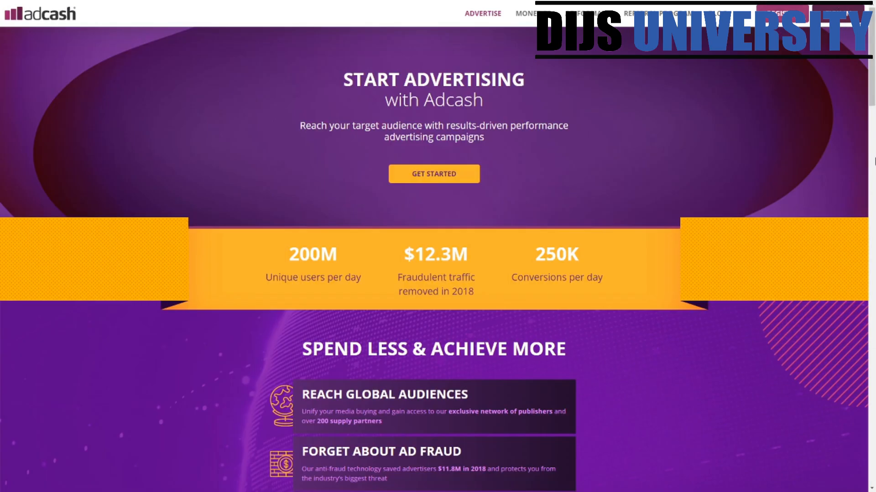
drag(872, 68, 857, 480)
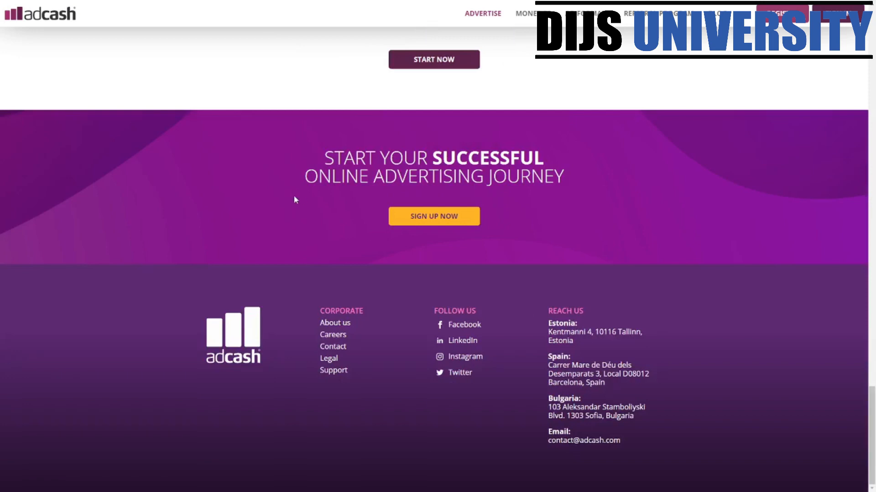
drag(874, 400, 872, 59)
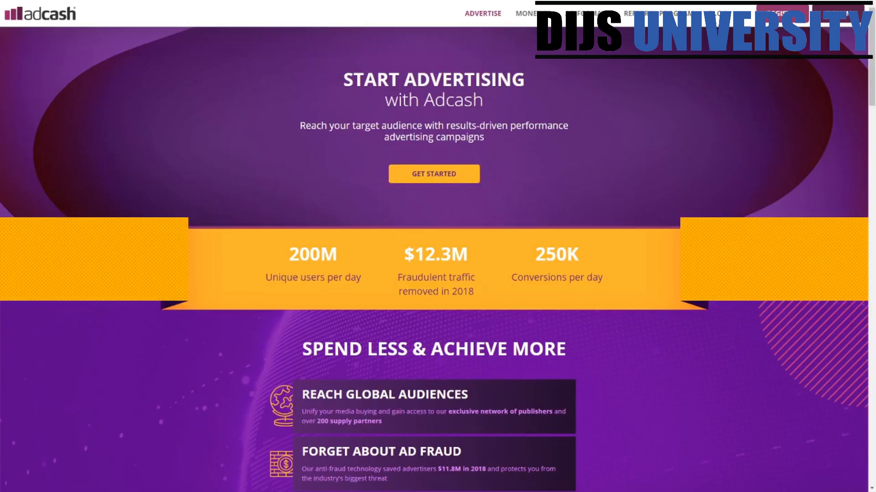
click(782, 14)
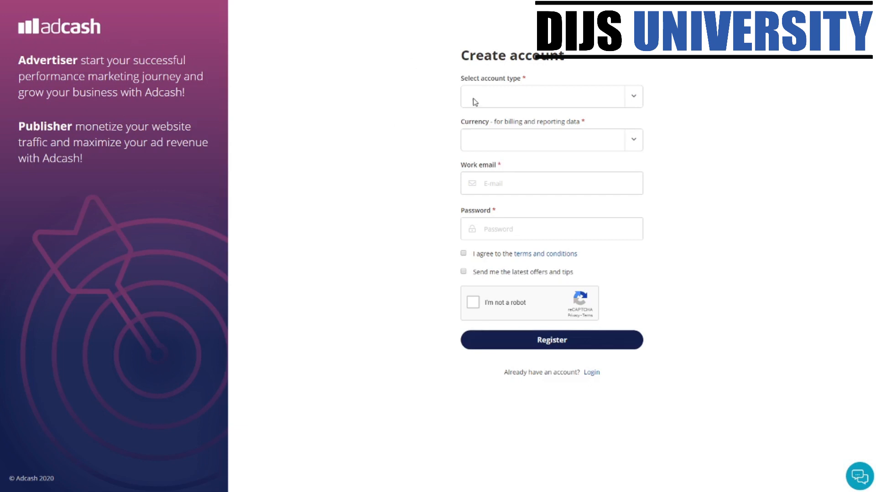
- Set the account type to Advertiser and the currency to US Dollar, then enter the password
click(633, 100)
click(541, 119)
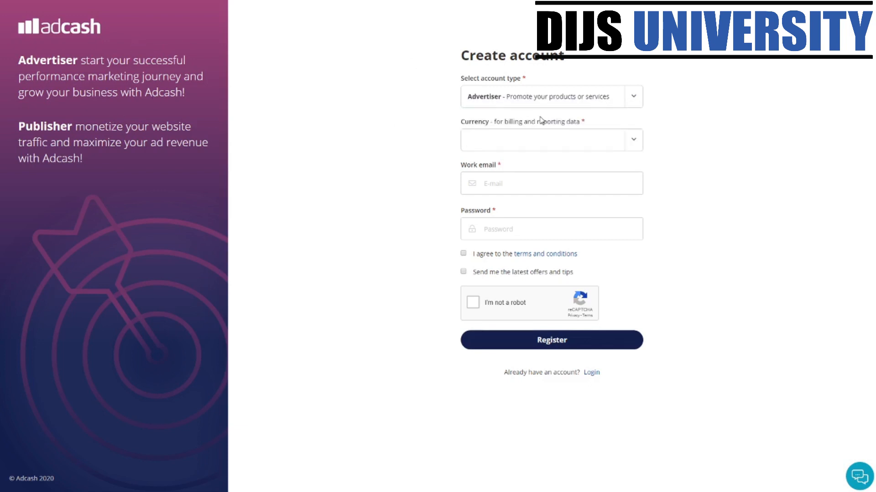
click(633, 96)
click(596, 133)
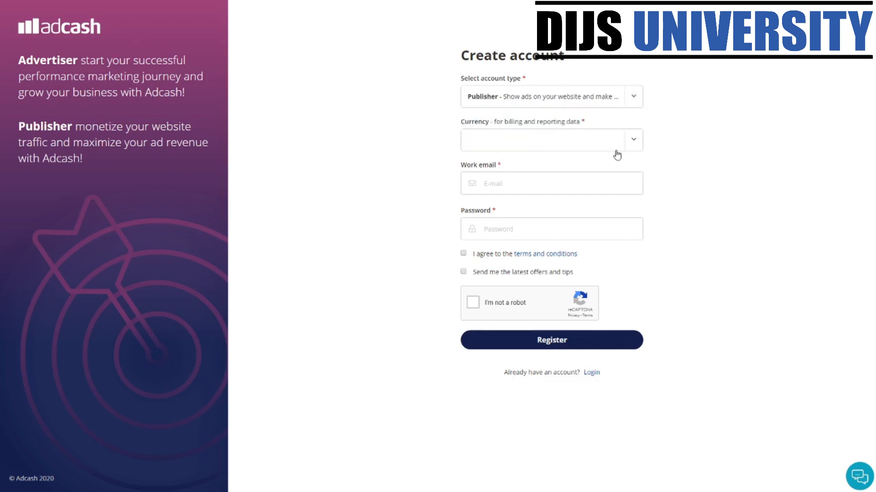
click(634, 140)
click(570, 181)
click(632, 96)
click(560, 116)
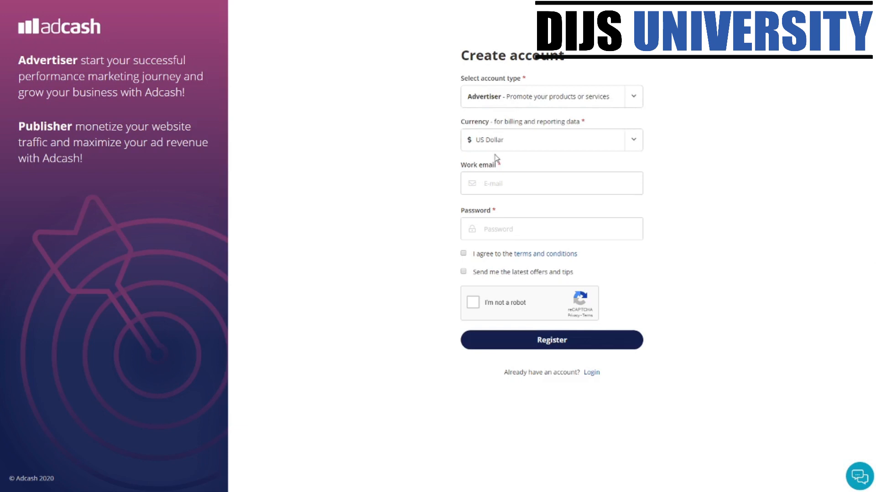
click(549, 231)
drag(575, 273, 452, 272)
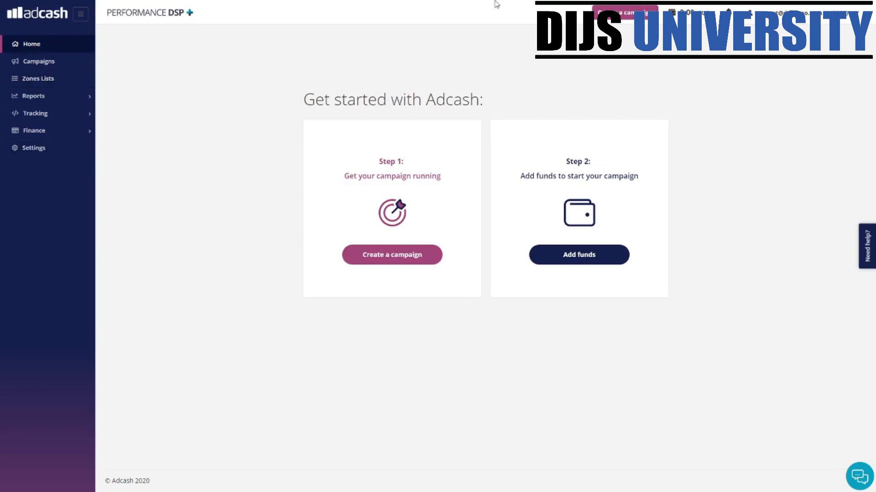
- Start a new campaign from the Home page, briefly opening and closing the support chat
click(373, 254)
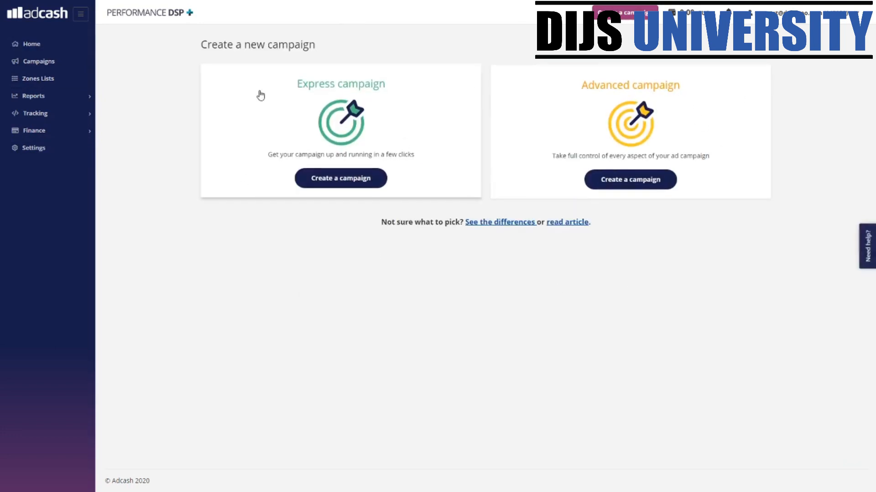
drag(202, 44, 315, 45)
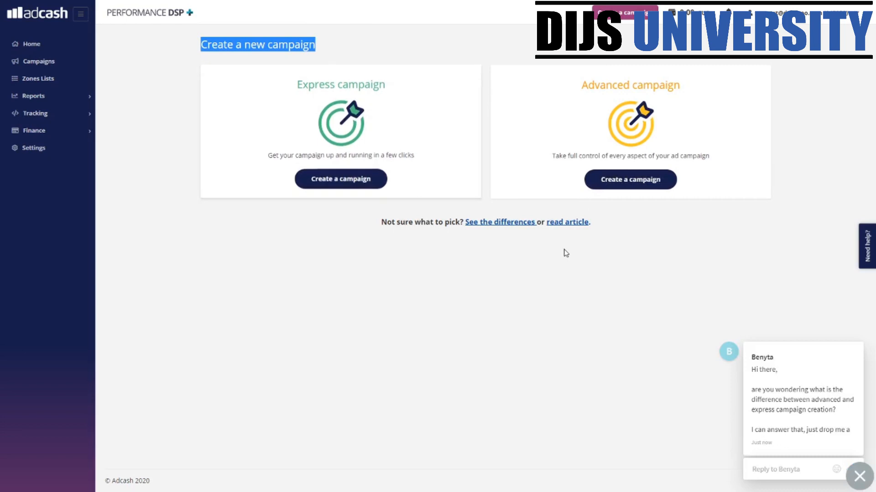
click(855, 483)
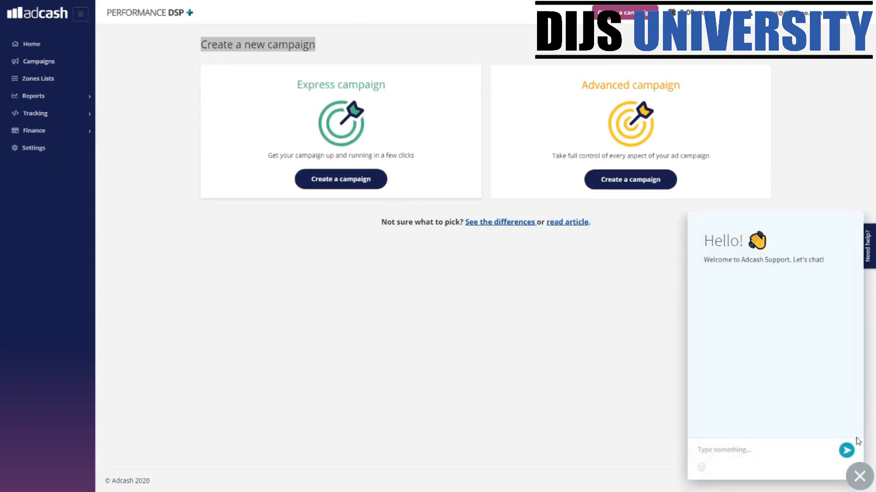
click(857, 479)
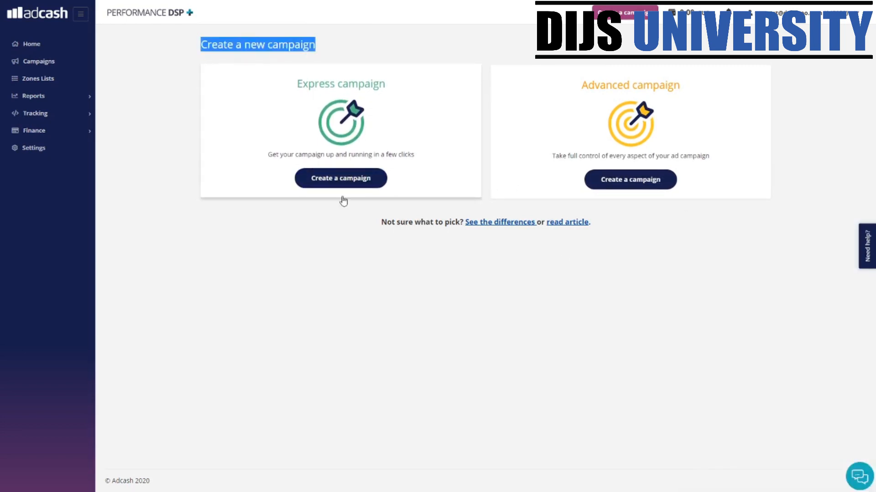
- Start an Express campaign in the Native format and replace its name with Test
click(345, 177)
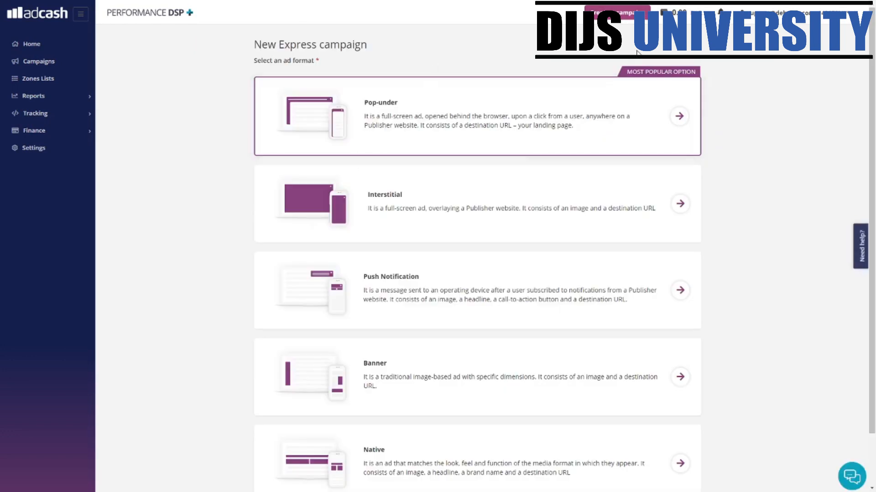
scroll(401, 191, down, 2)
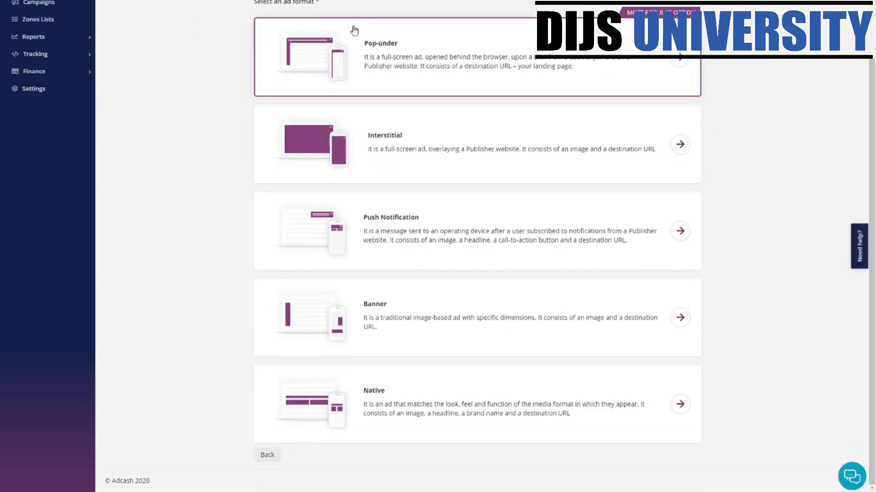
click(621, 401)
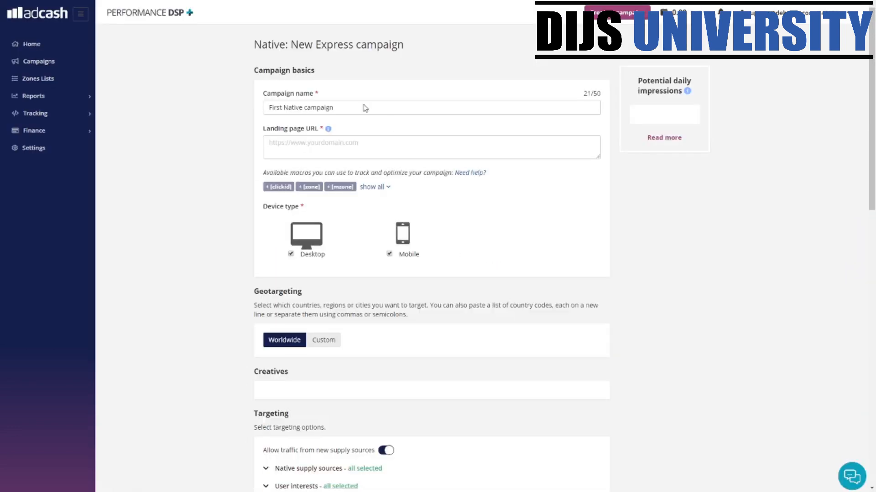
triple_click(353, 106)
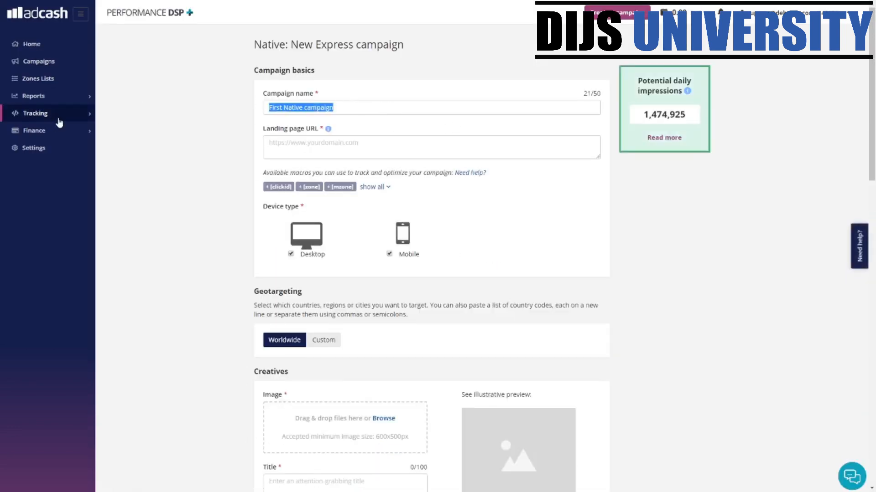
text(Test)
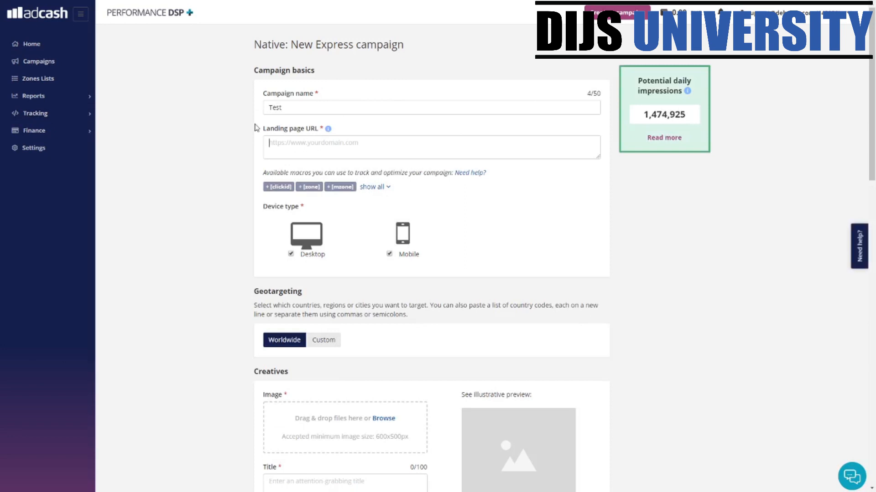
drag(258, 129, 324, 141)
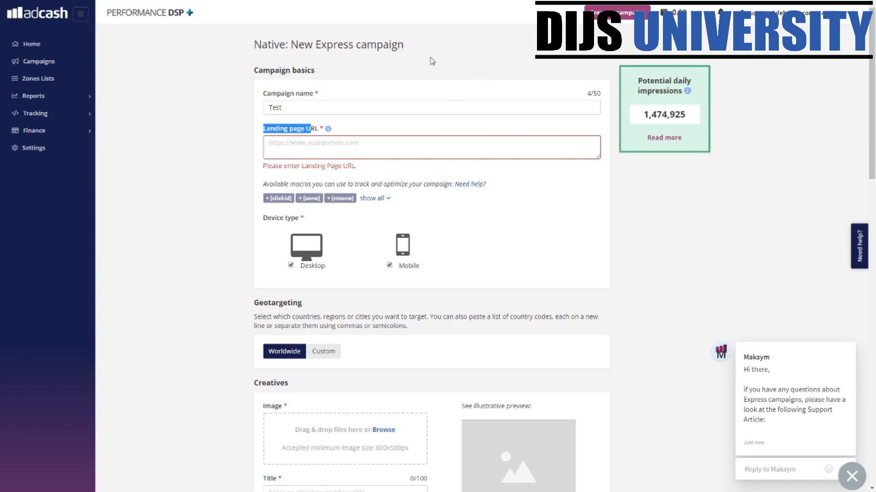
- Paste the ClickBank link as the landing page URL and untick Desktop devices
click(417, 136)
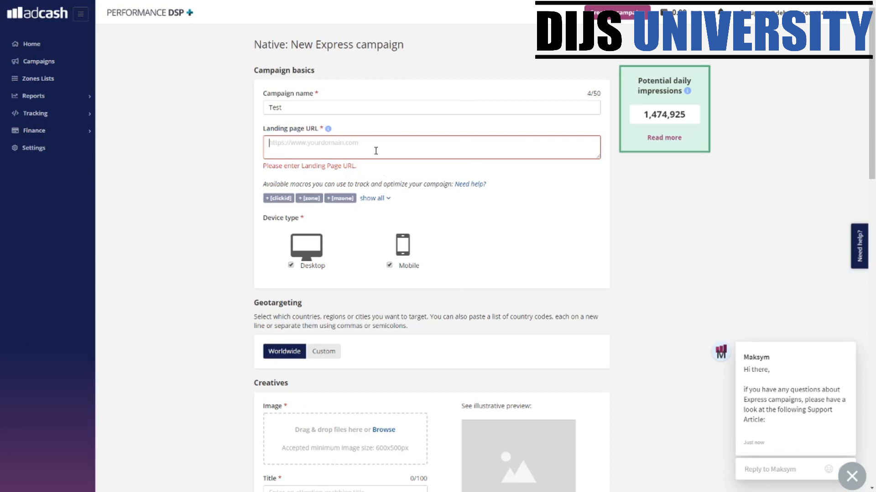
text(https://18af9cu7nfzg6w1tpmmgyiha1l.hop.clickbank.net/)
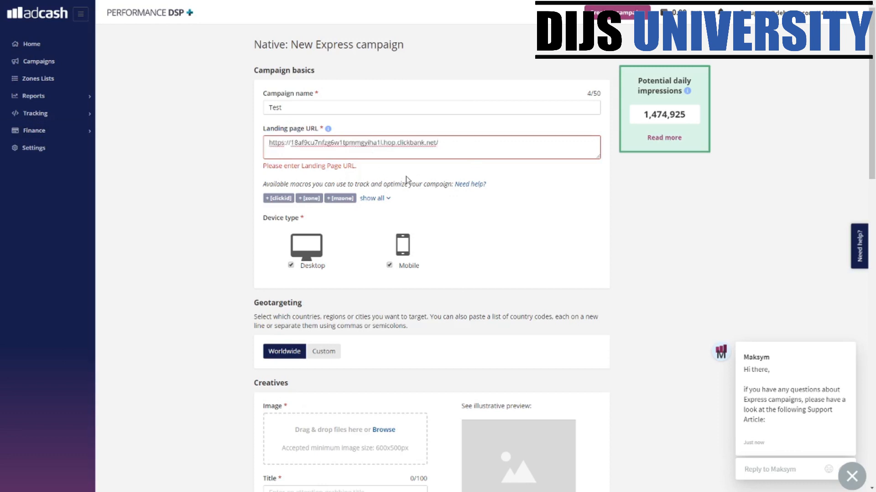
click(413, 201)
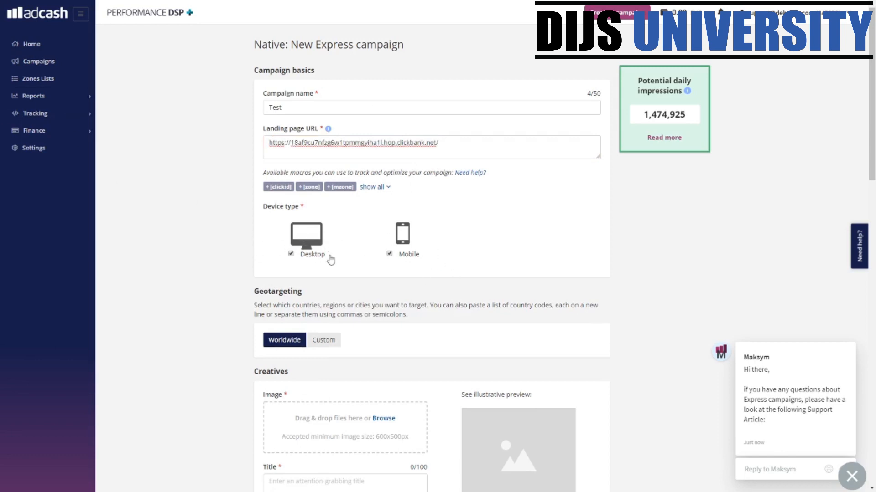
click(292, 254)
- Switch geotargeting to Custom and add Malaysia (MY) as the target location
scroll(413, 200, down, 3)
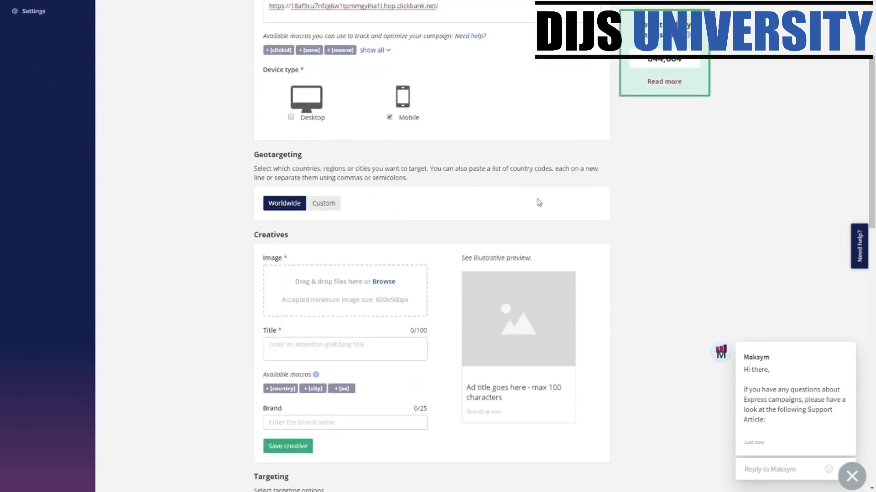
drag(278, 155, 290, 182)
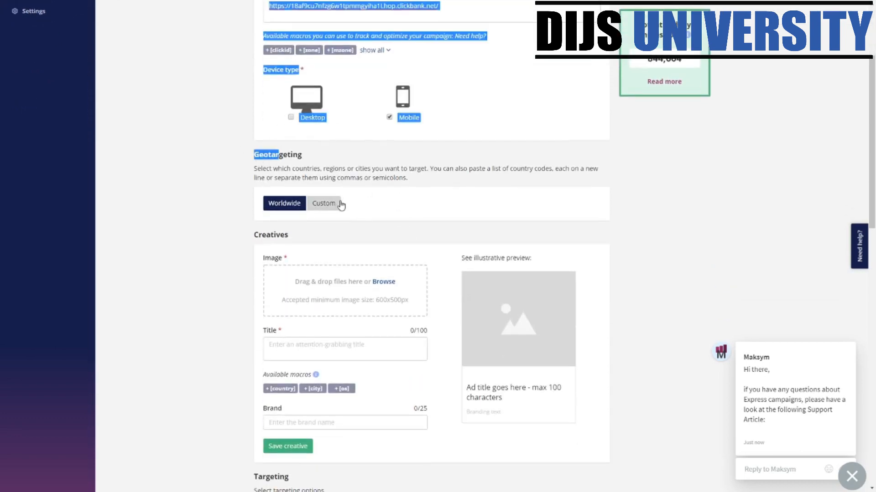
click(323, 204)
click(287, 242)
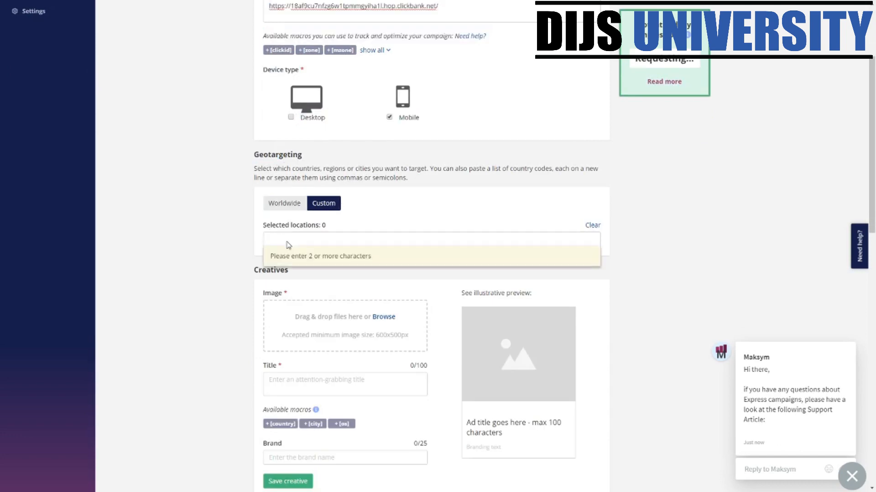
text(amalay)
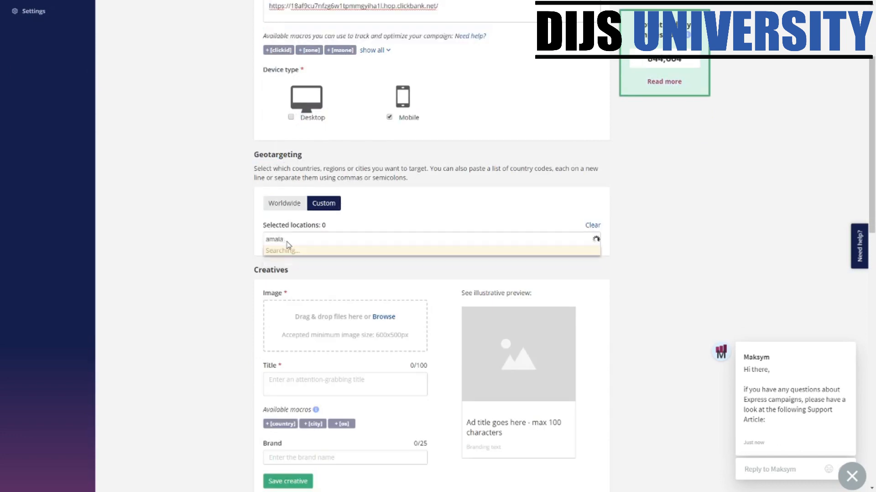
key(BackSpace)
key(BackSpace)
key(BackSpace)
key(BackSpace)
key(BackSpace)
text(malays)
text(sia)
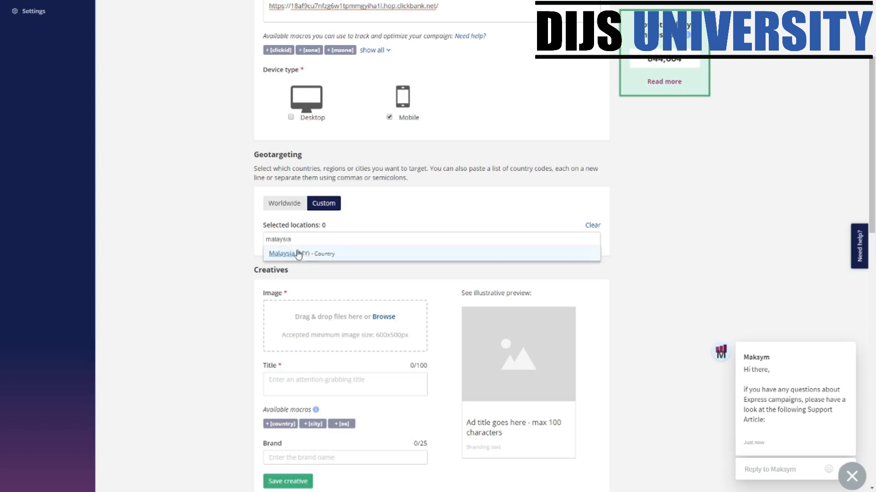
click(298, 254)
- Upload the chosen photo as the native ad image through the Creatives drop zone
scroll(411, 360, down, 3)
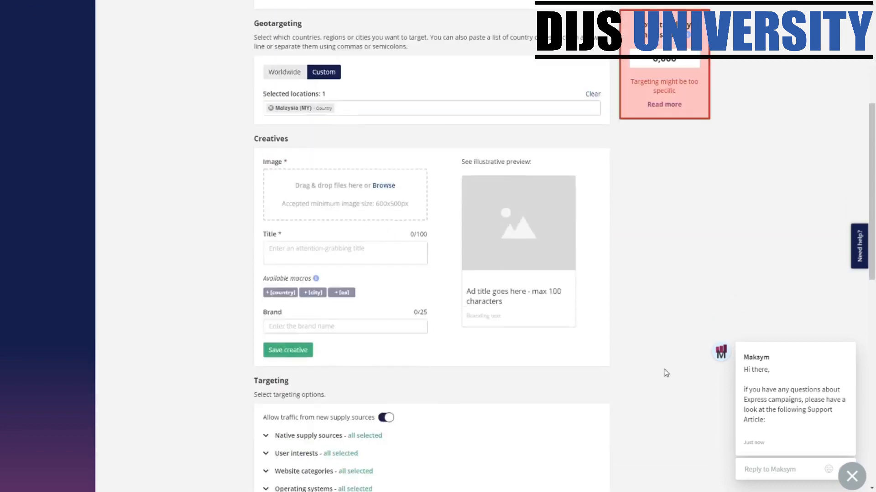
scroll(299, 219, down, 3)
scroll(438, 176, up, 3)
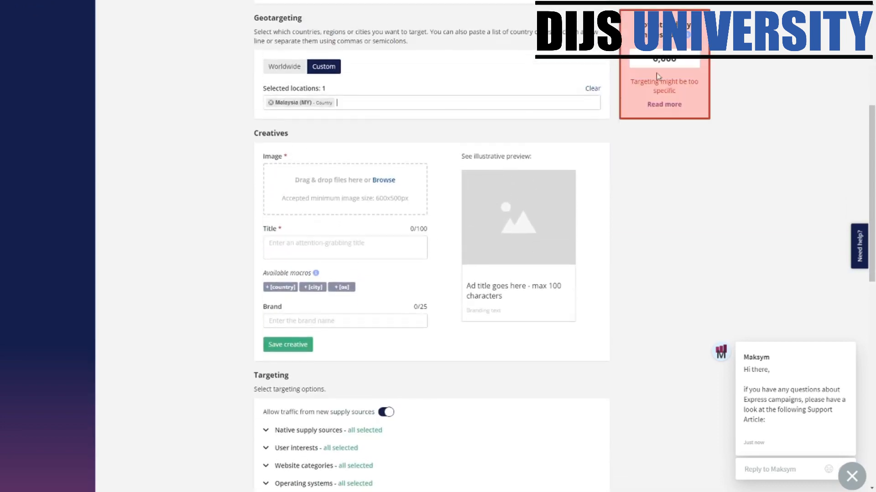
drag(656, 63, 688, 64)
scroll(11, 167, up, 1)
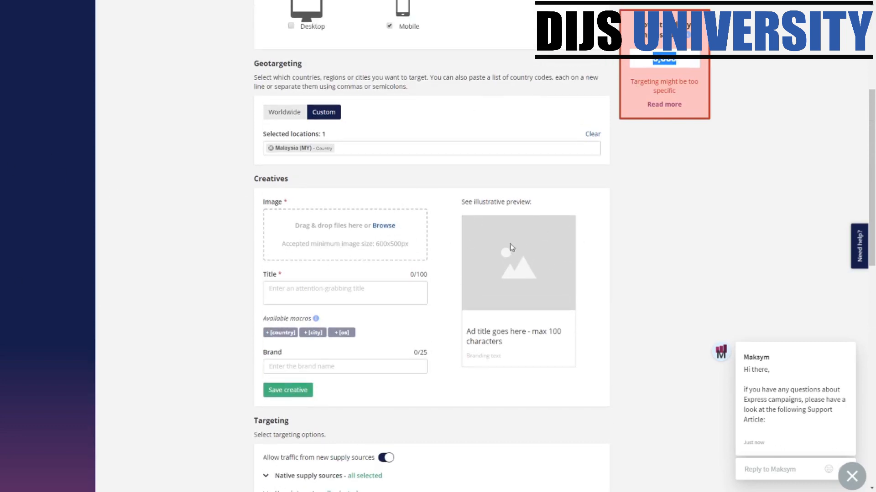
click(382, 237)
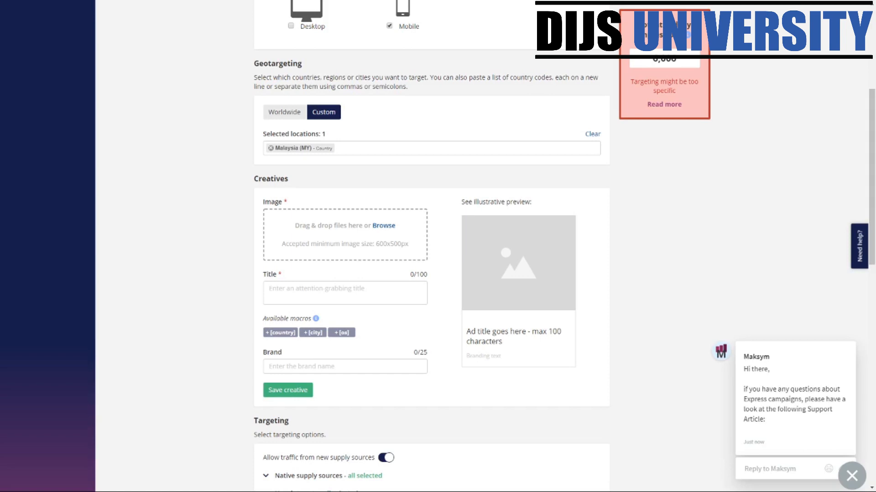
click(352, 235)
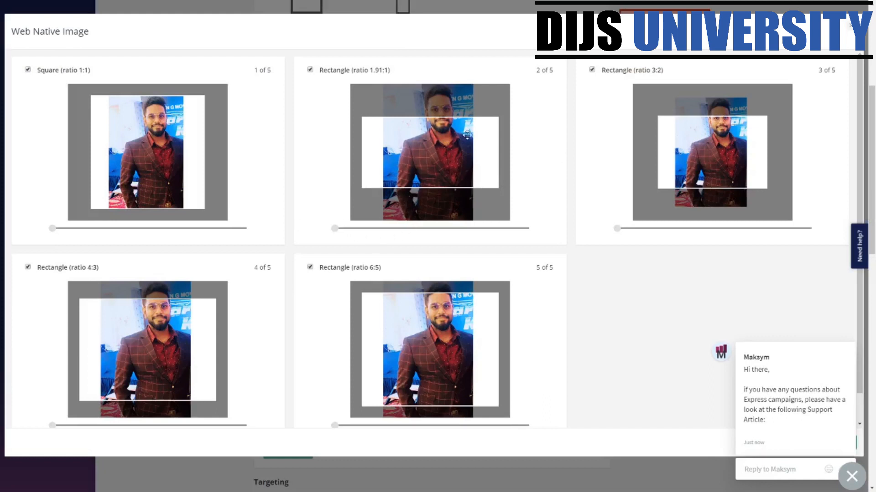
- Reposition the photo in the 1.91:1, 3:2, 6:5 and 4:3 crops and enlarge it in 1:1
drag(467, 135, 466, 168)
drag(718, 144, 719, 160)
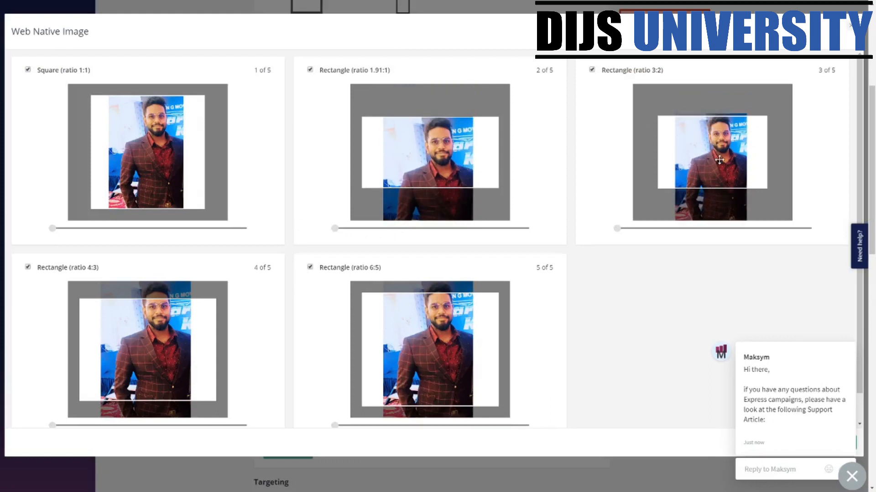
drag(448, 334, 445, 348)
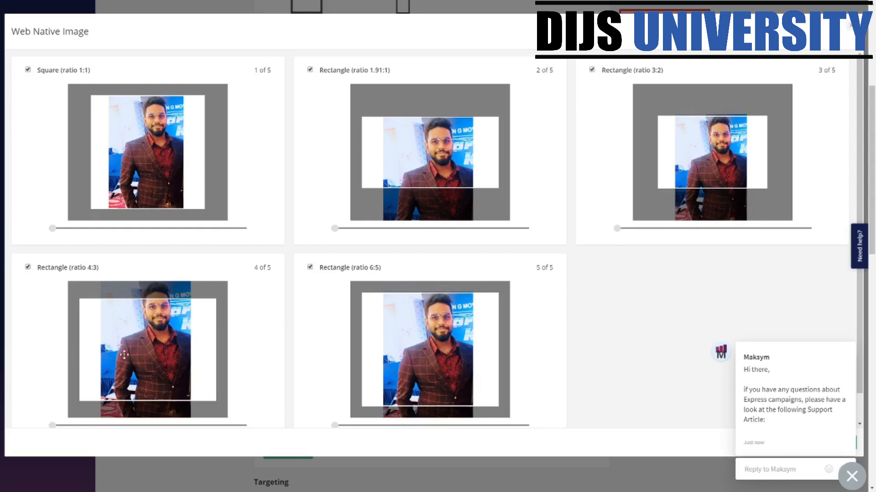
drag(124, 355, 139, 372)
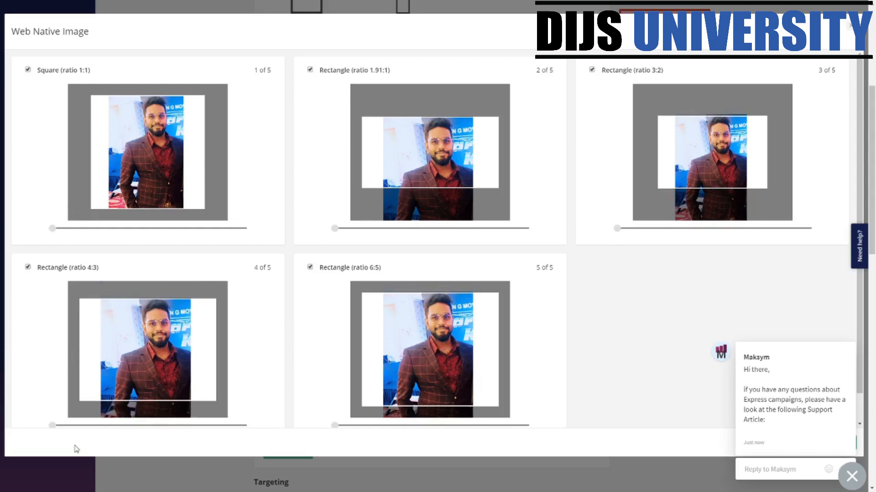
drag(52, 228, 87, 236)
drag(136, 170, 147, 188)
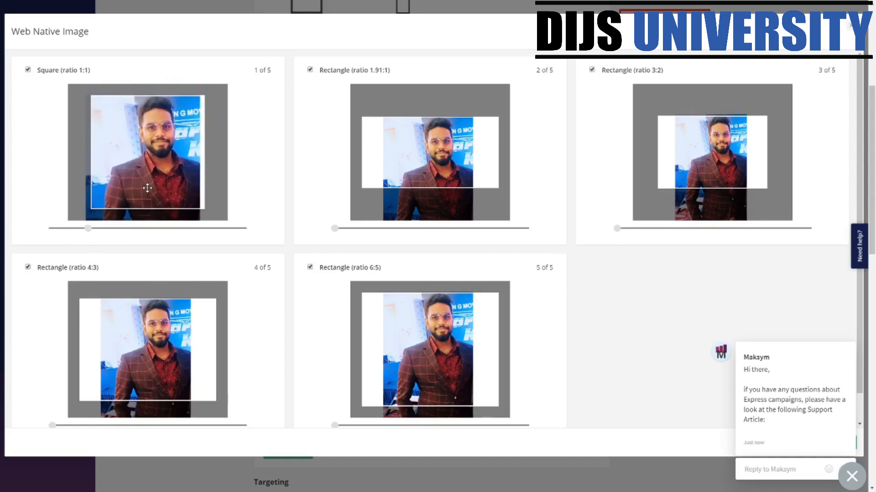
drag(89, 230, 93, 231)
- Enlarge and reframe the photo in the 1.91:1 and 3:2 crops
drag(336, 231, 390, 241)
drag(428, 154, 434, 170)
drag(618, 228, 646, 235)
drag(757, 148, 758, 161)
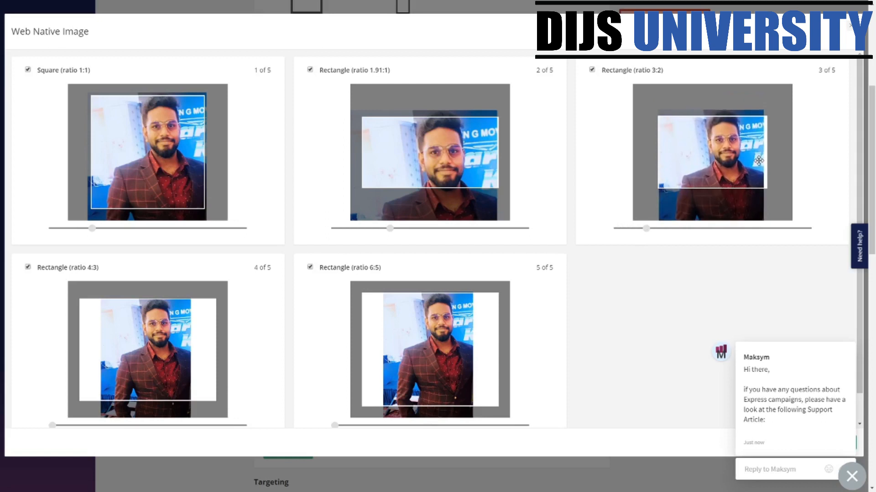
drag(647, 233, 654, 230)
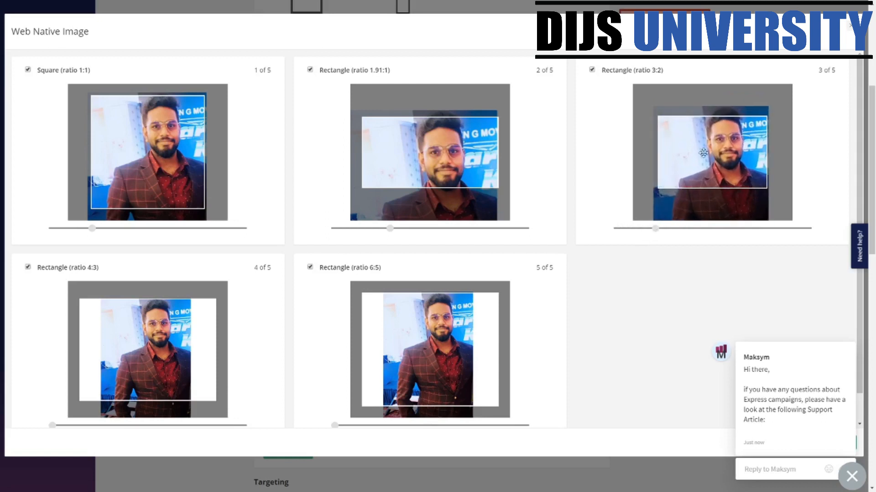
drag(703, 153, 722, 152)
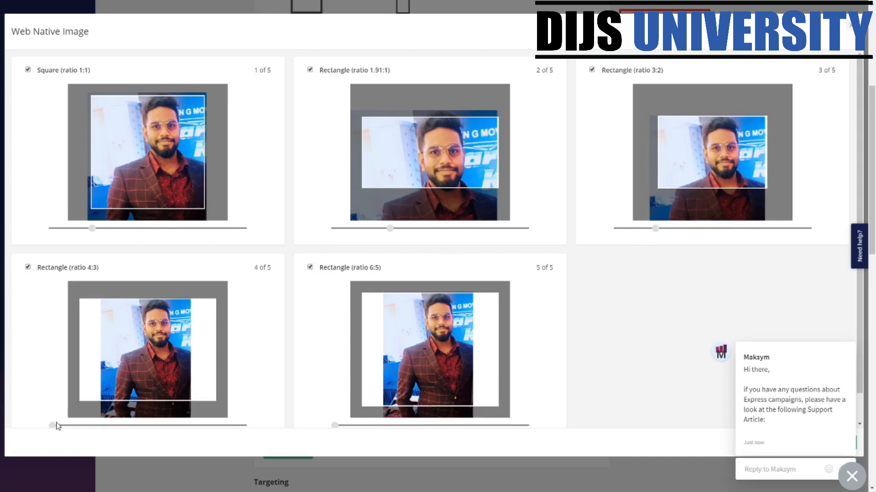
- Enlarge and reframe the 4:3 and 6:5 crops, then save the cropped image versions
drag(56, 425, 100, 428)
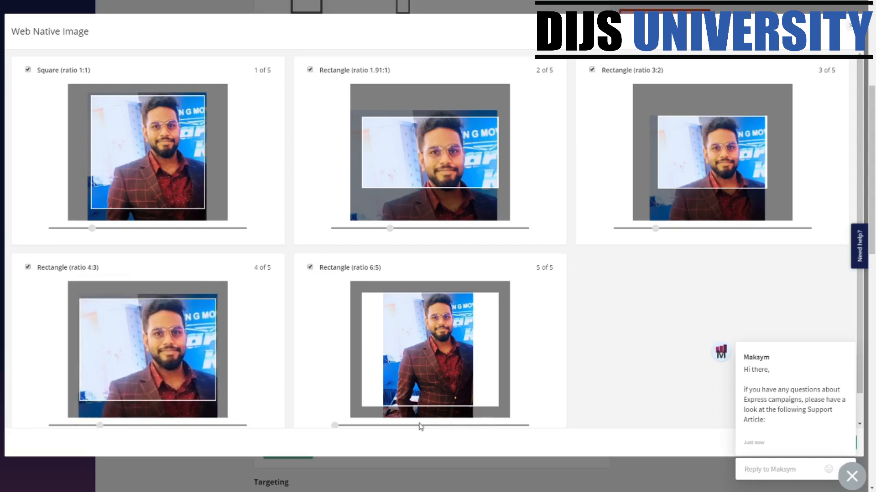
drag(336, 427, 370, 427)
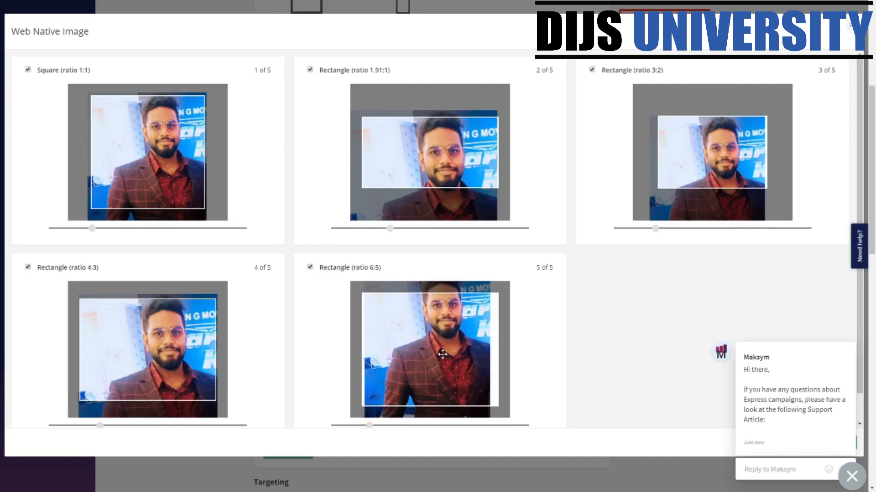
drag(443, 355, 445, 381)
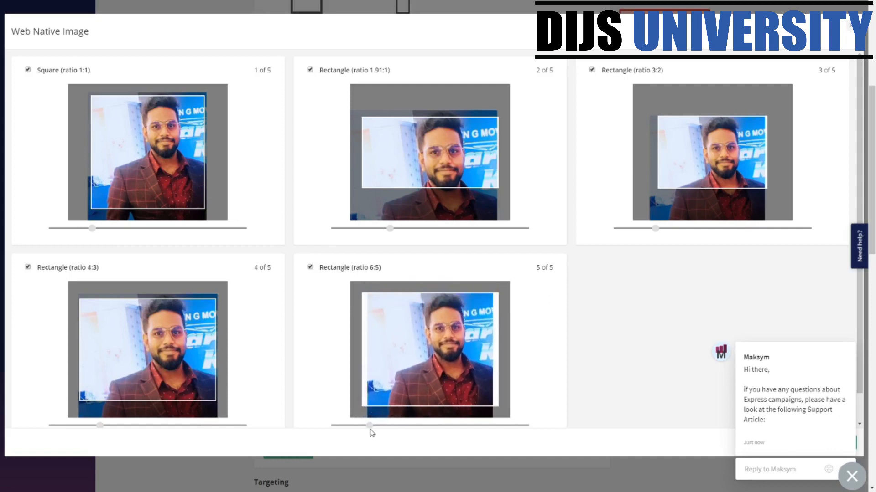
drag(370, 430, 375, 430)
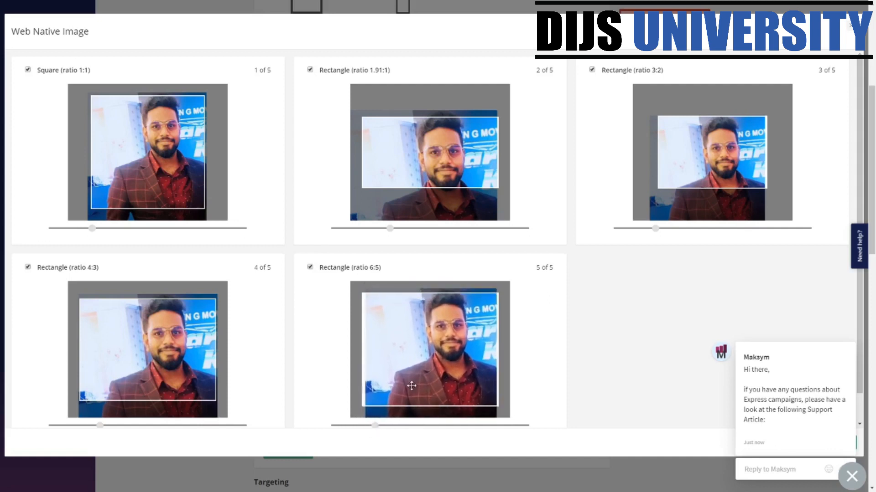
drag(411, 387, 413, 390)
click(858, 478)
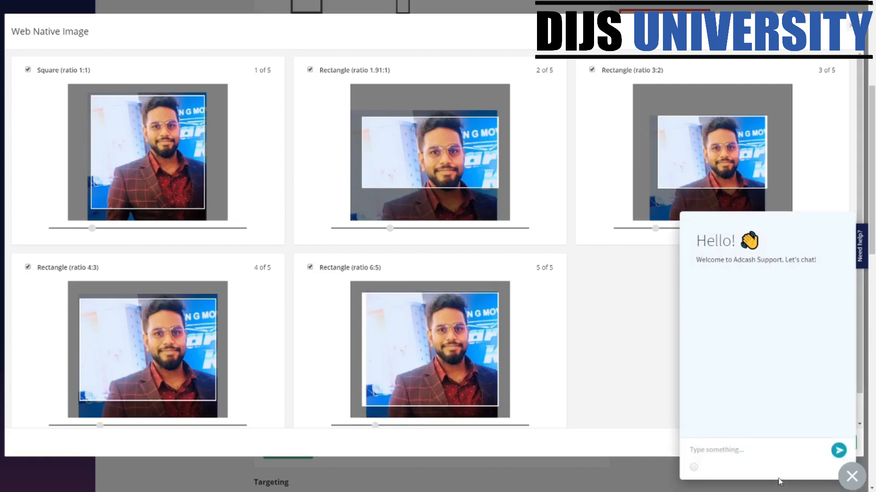
click(851, 476)
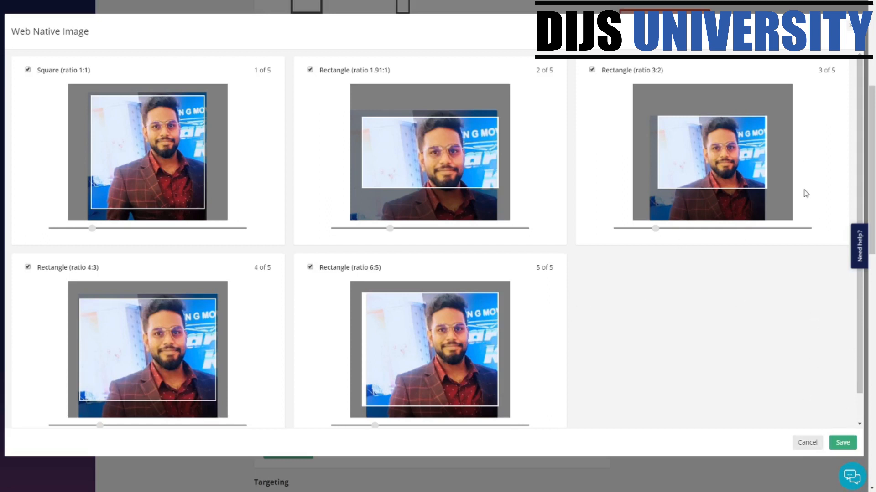
click(834, 443)
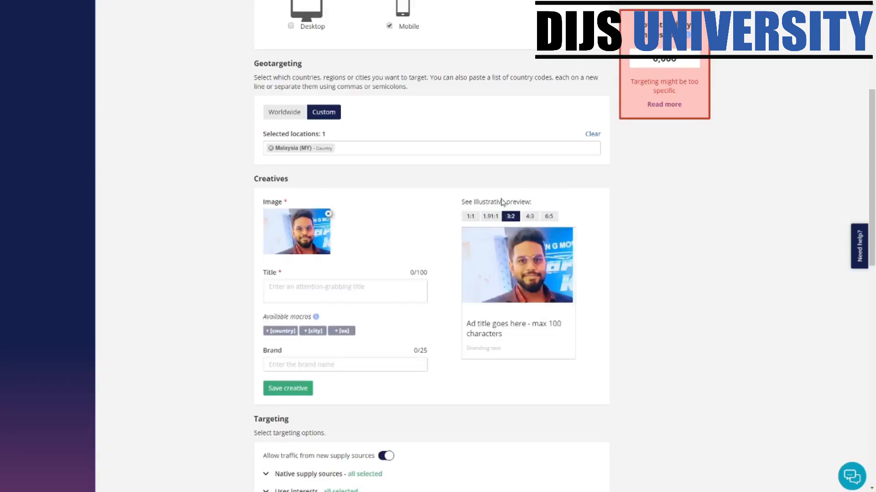
- Preview the ad in the 1:1, 1.91:1, 3:2, 4:3 and 6:5 shapes
click(471, 217)
click(487, 218)
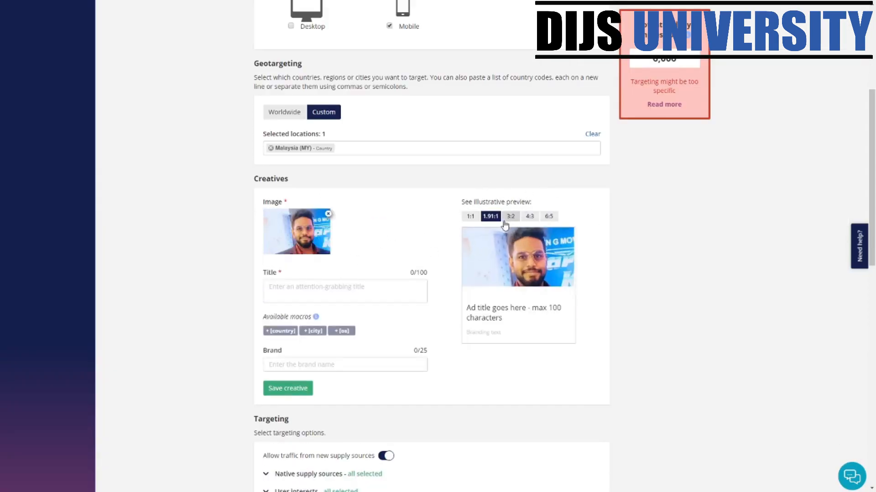
click(510, 217)
click(530, 217)
click(548, 217)
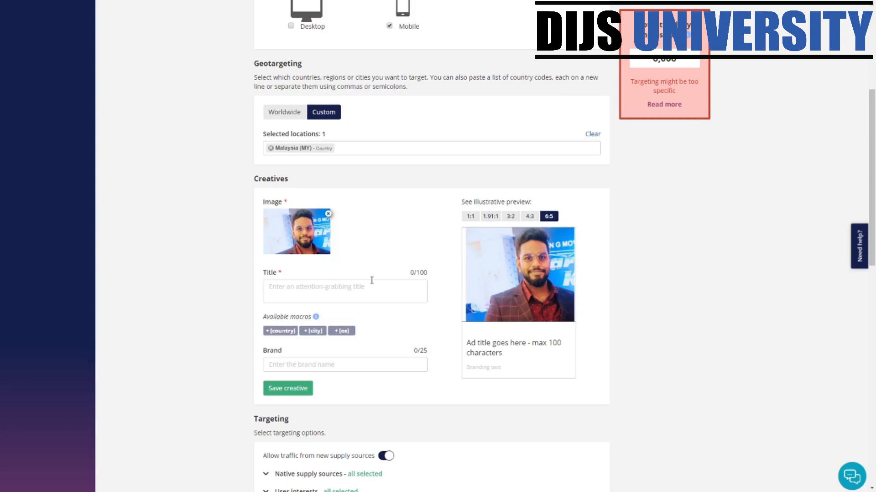
- Enter the title '13 ways to make money with Woodworking', fixing typos
text(How)
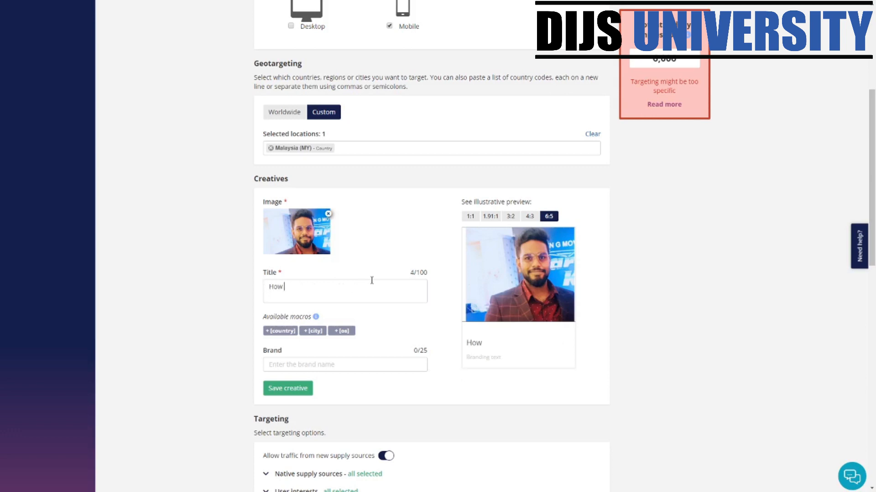
text( can you make money with )
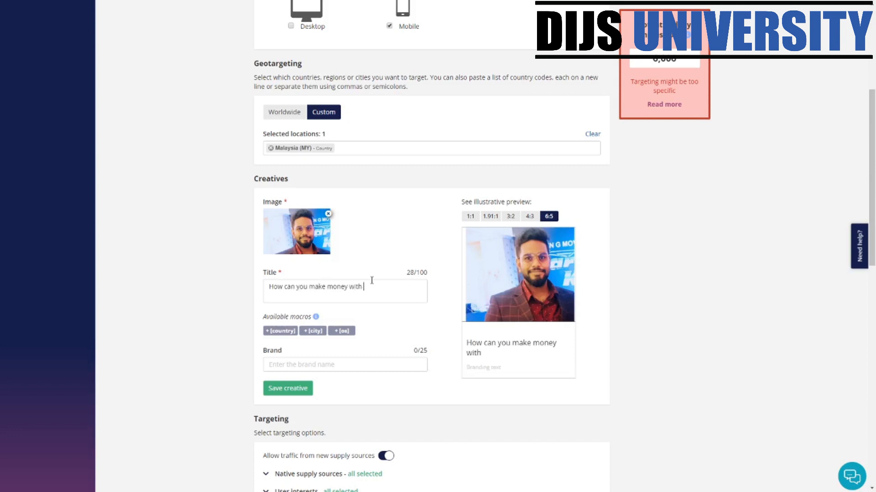
text(Work)
text(dworking?)
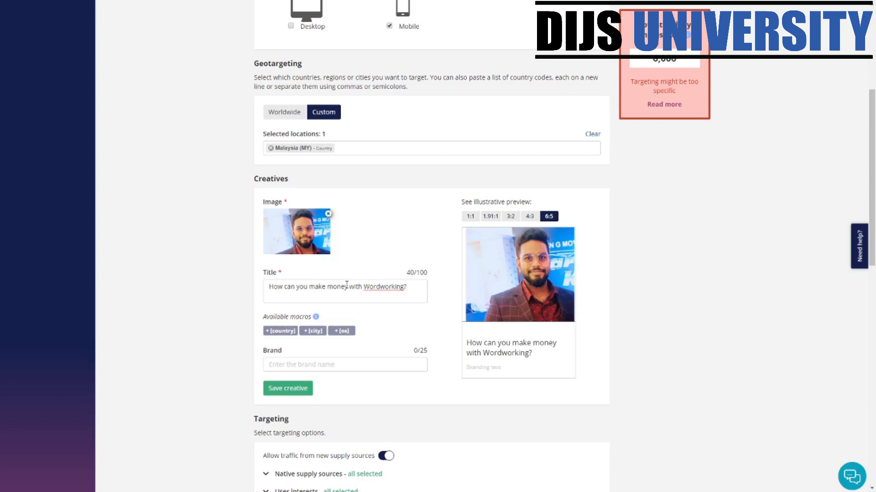
key(ctrl+a)
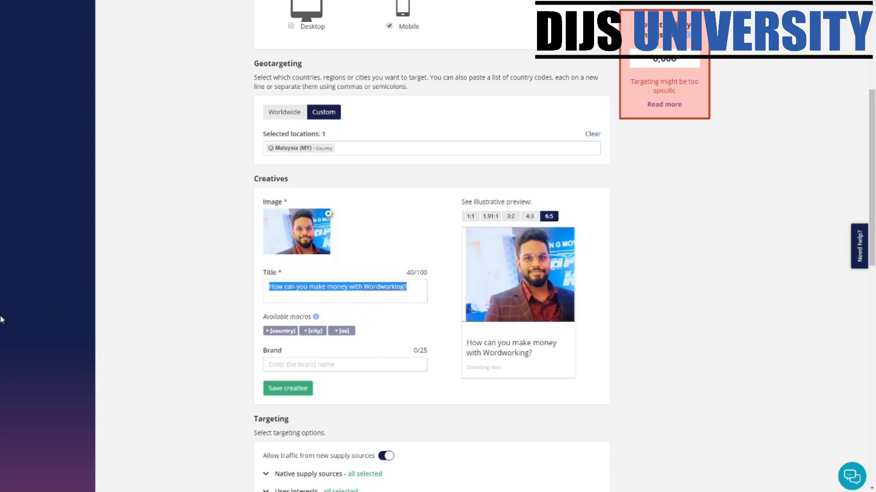
text(13 ways )
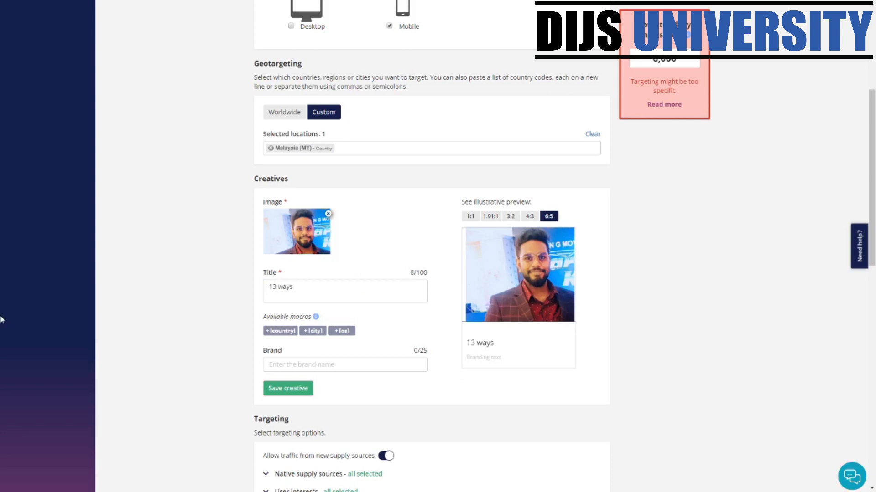
text(to make money wit)
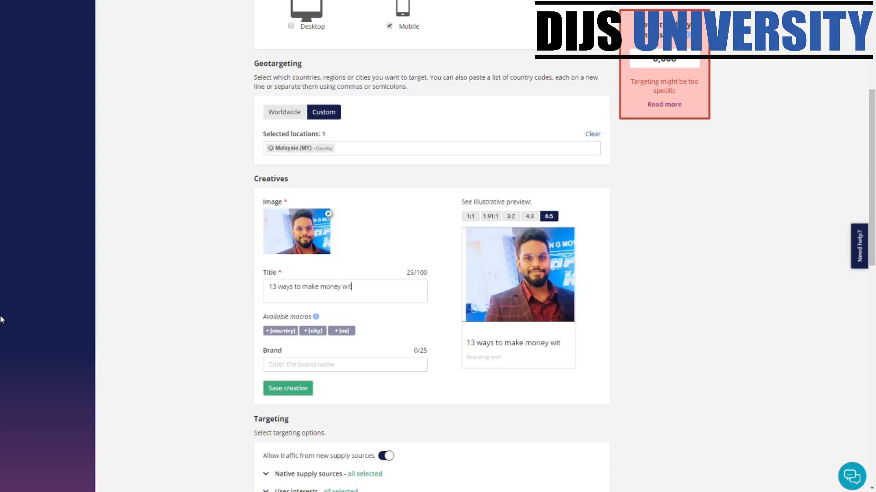
text(h Word)
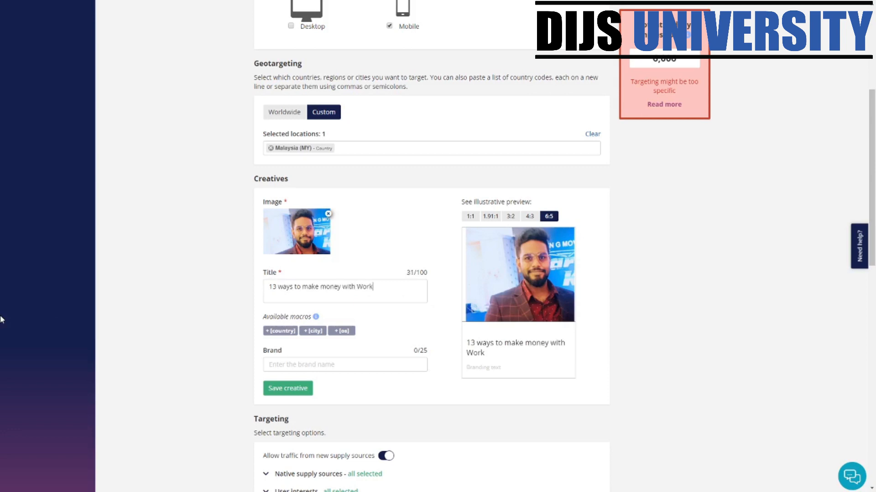
text(king)
key(BackSpace)
key(BackSpace)
key(BackSpace)
key(BackSpace)
key(BackSpace)
text(dwor)
key(BackSpace)
text(orking)
- Capitalise the title to read '13 Ways To Make Money With Woodworking'
drag(348, 286, 320, 286)
text(W)
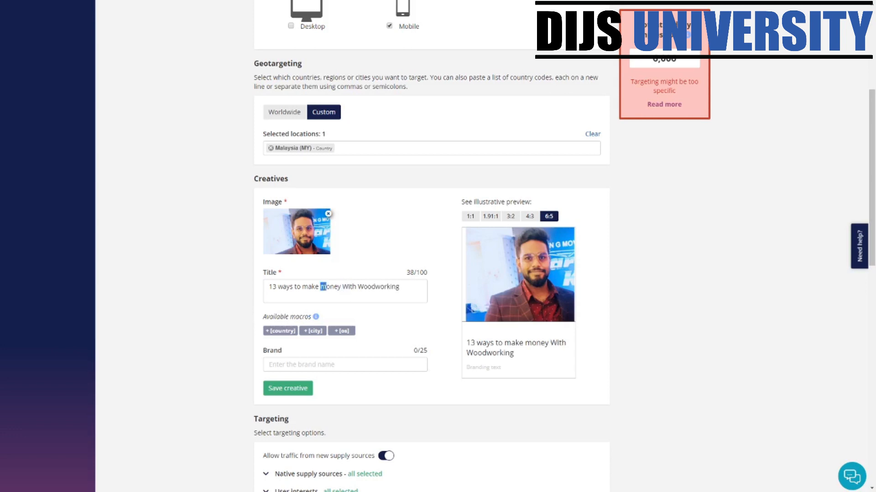
text(M)
drag(307, 286, 301, 287)
text(Mo M)
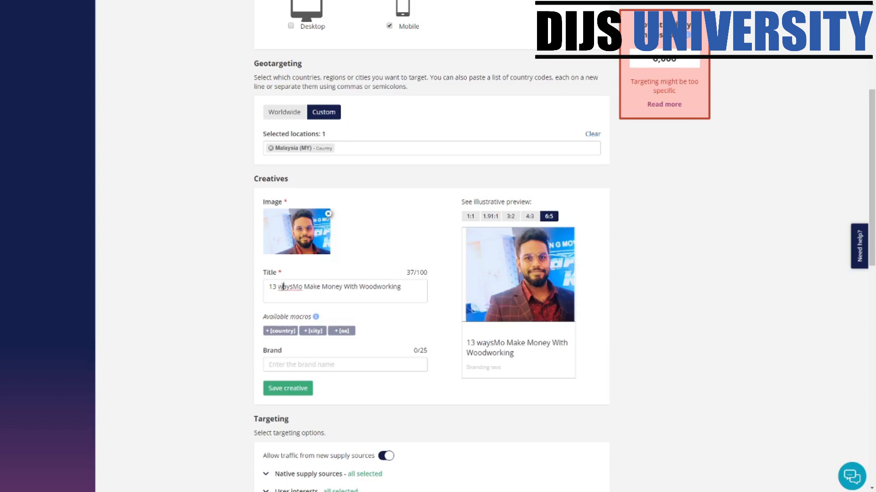
text(W)
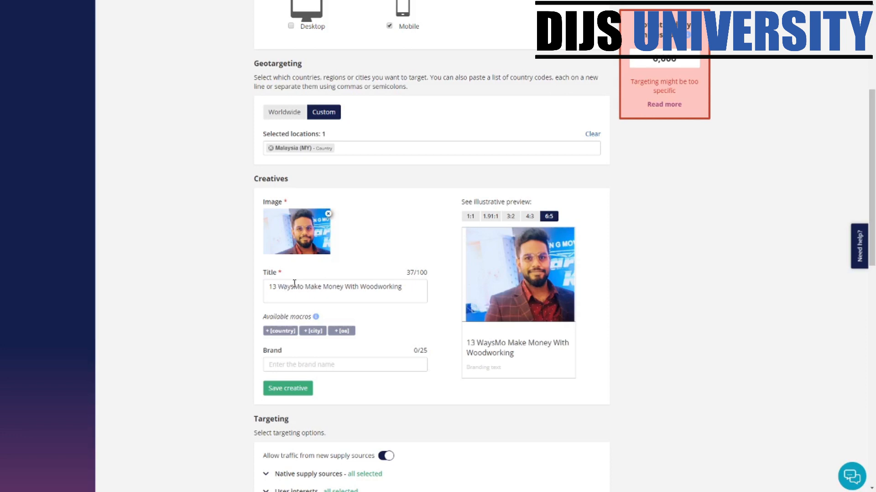
click(294, 284)
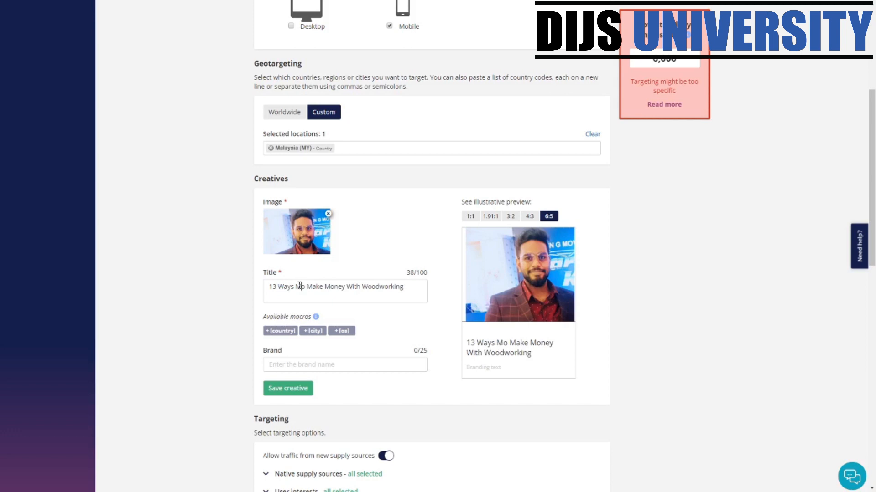
text(T)
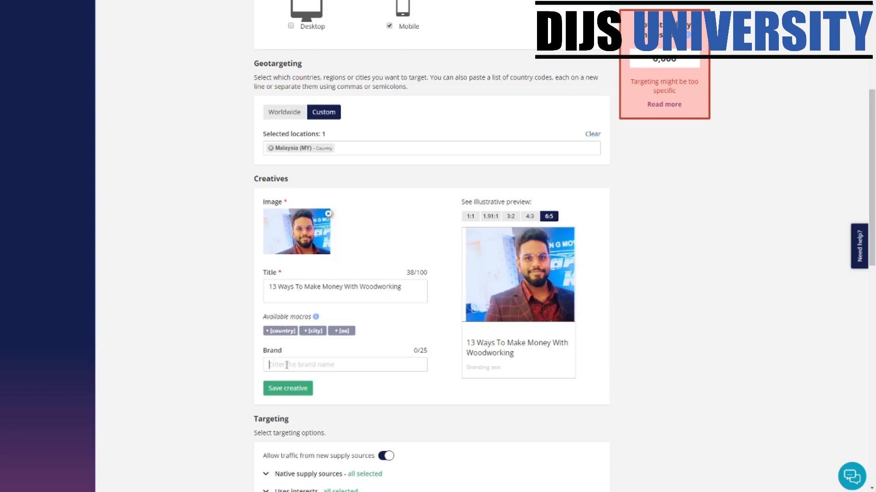
text(www)
key(BackSpace)
key(BackSpace)
key(BackSpace)
key(BackSpace)
key(BackSpace)
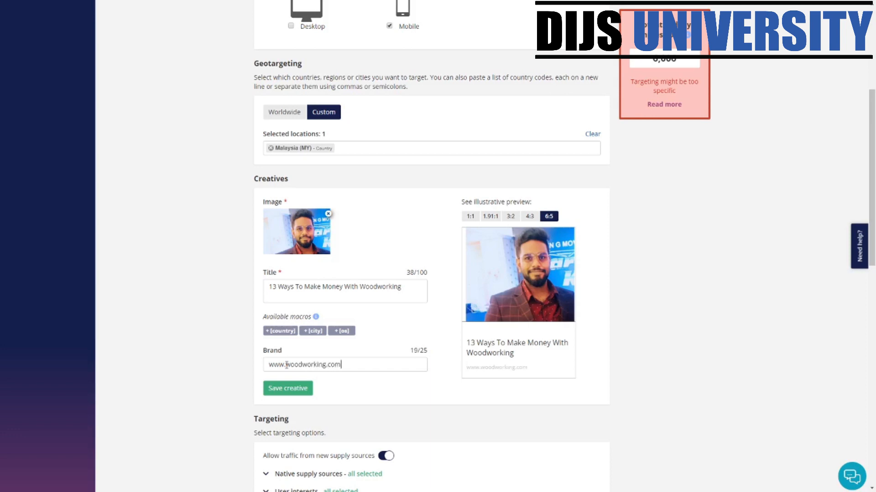
scroll(507, 295, up, 5)
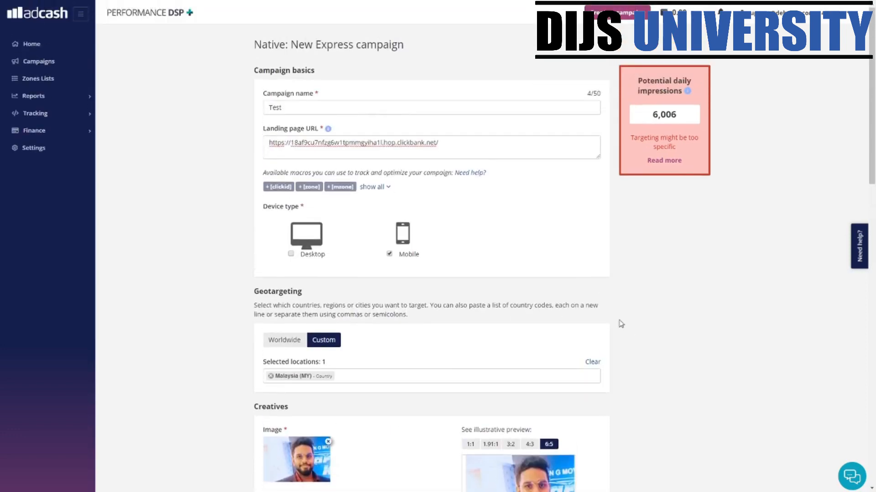
scroll(500, 280, down, 8)
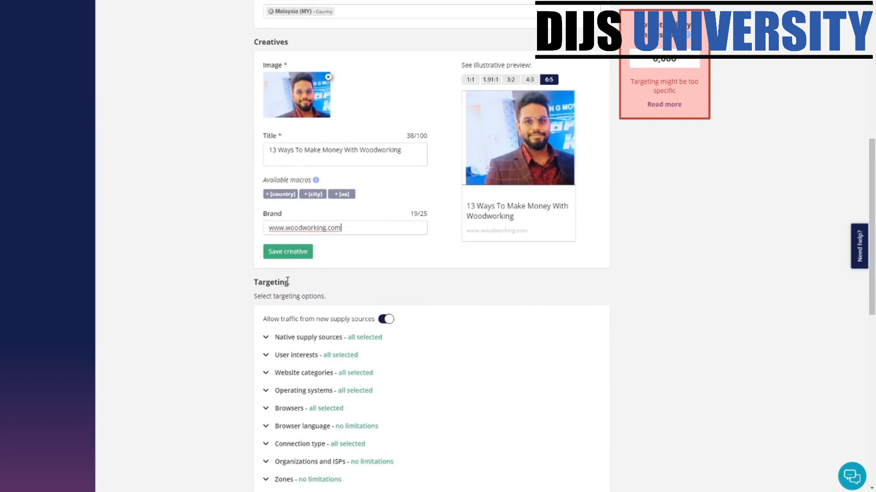
click(276, 259)
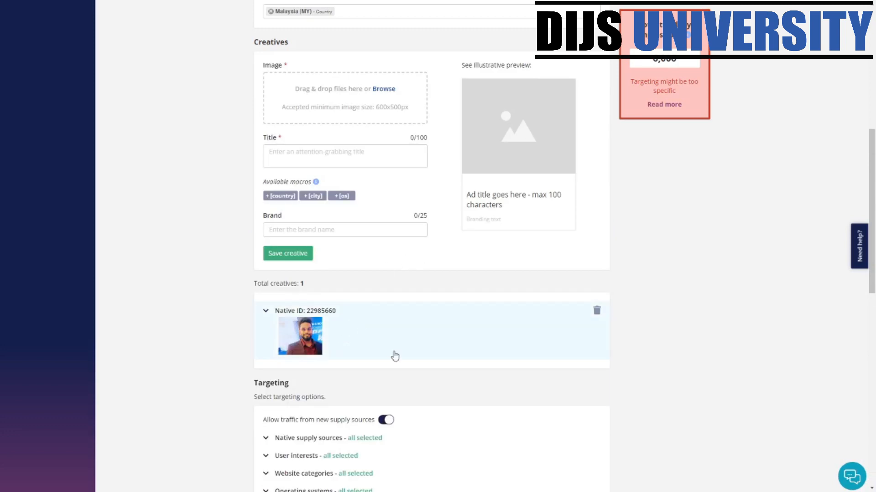
scroll(395, 357, down, 2)
drag(313, 192, 267, 193)
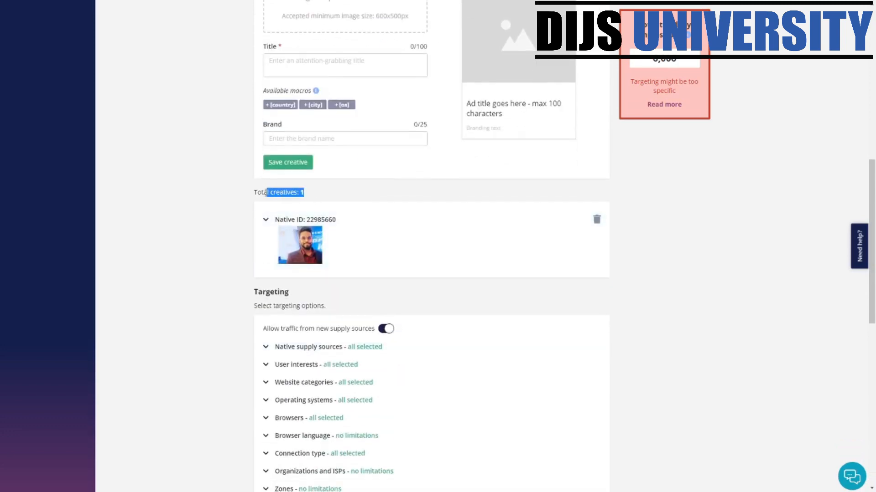
scroll(385, 211, up, 2)
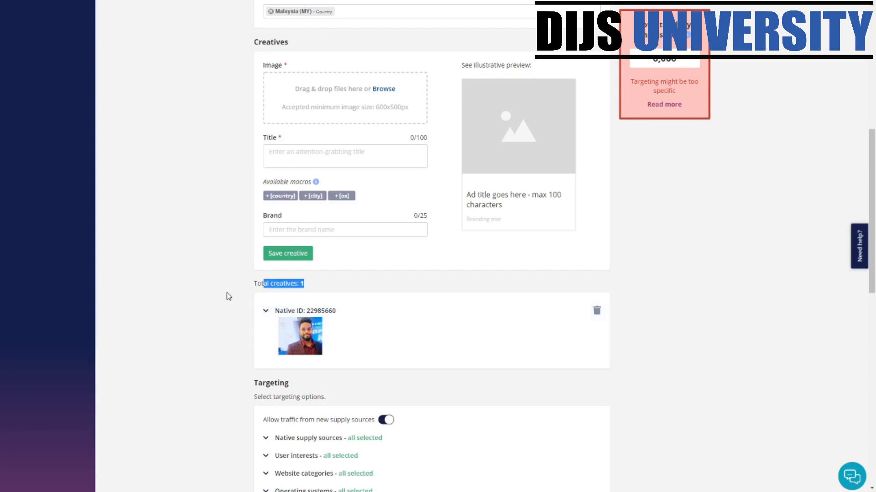
scroll(280, 313, down, 3)
scroll(320, 216, down, 2)
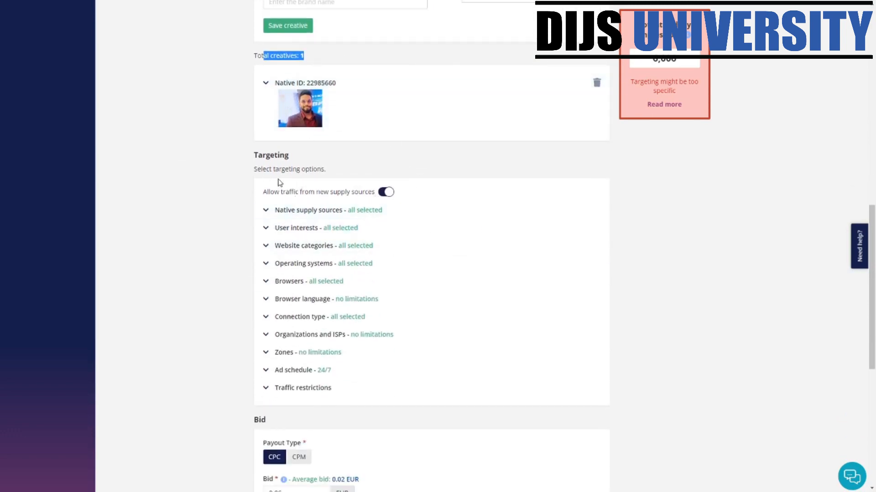
click(267, 211)
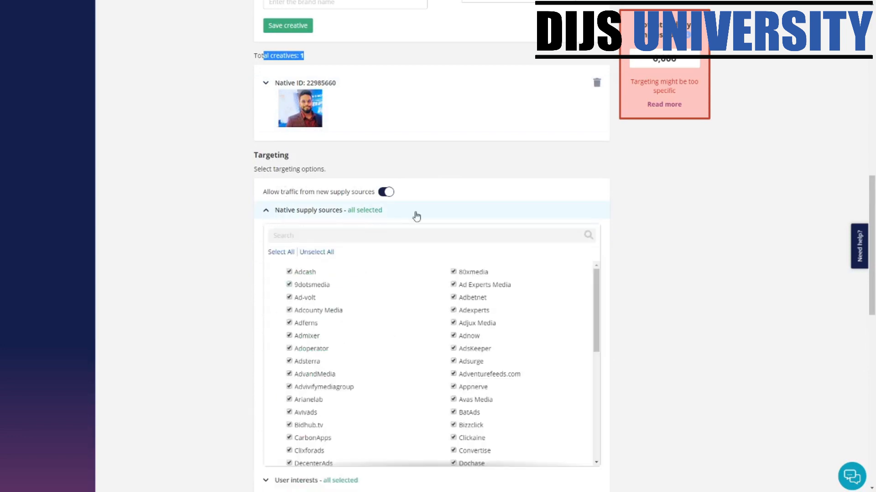
scroll(401, 297, down, 10)
scroll(401, 337, up, 1)
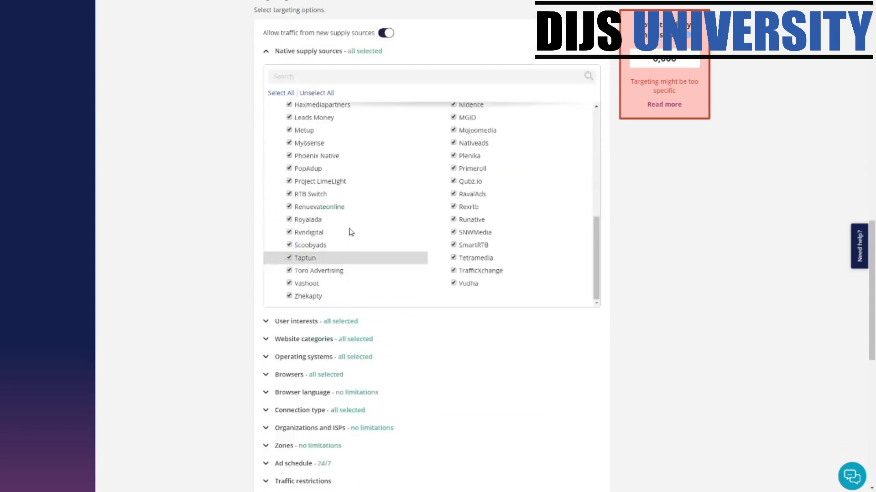
scroll(269, 168, up, 10)
click(273, 75)
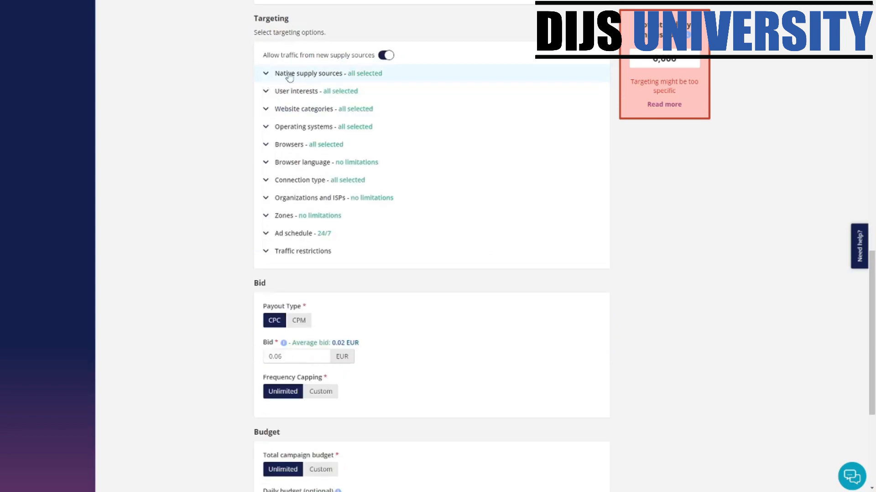
click(268, 91)
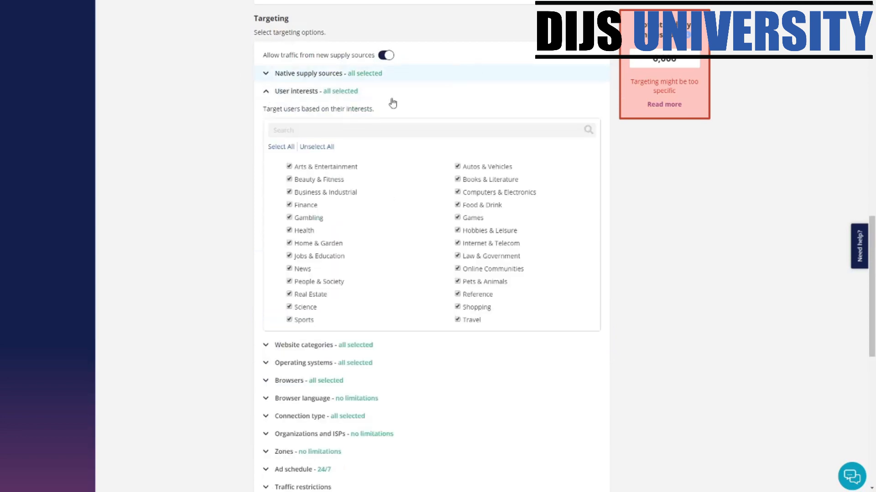
click(288, 167)
click(288, 180)
click(288, 192)
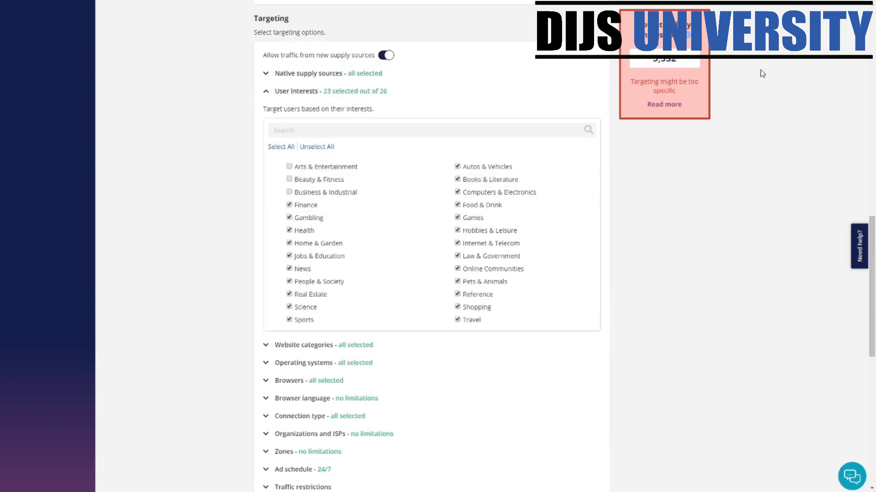
drag(688, 67, 628, 63)
click(289, 167)
click(289, 179)
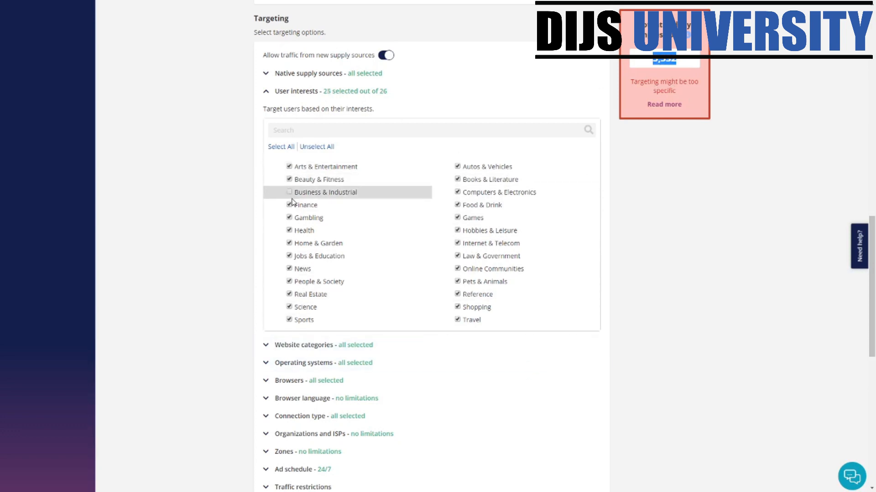
click(289, 191)
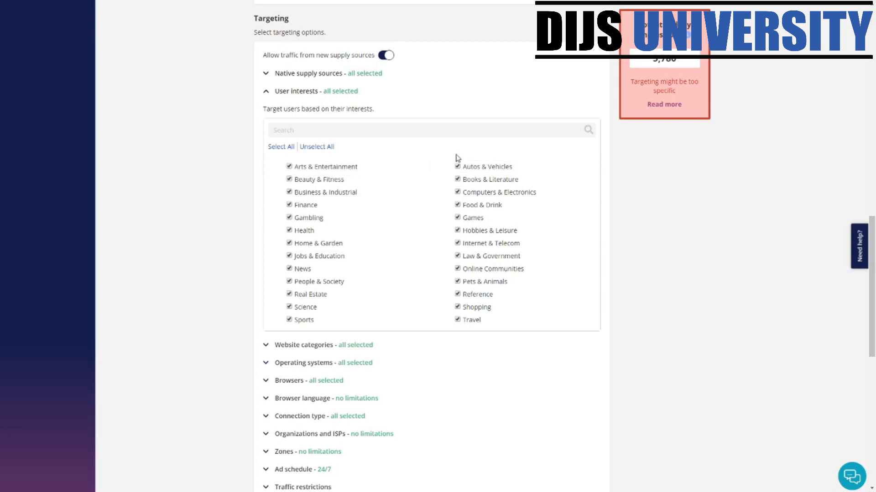
scroll(437, 388, down, 2)
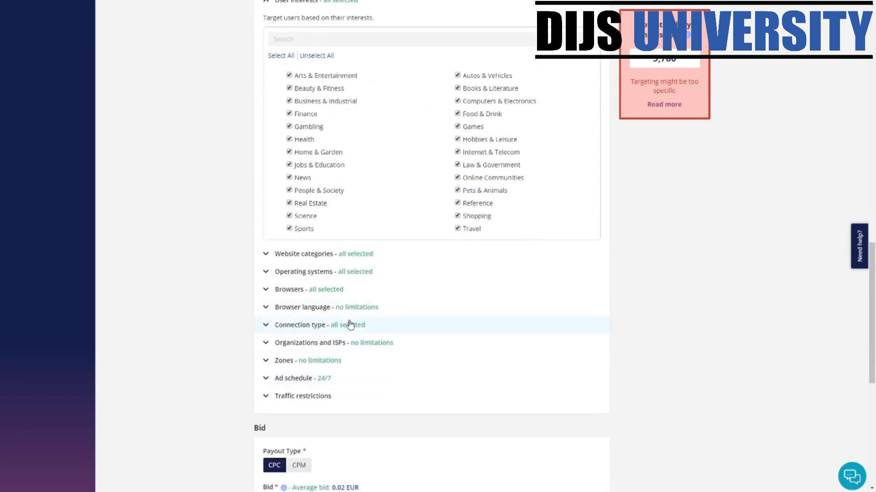
click(313, 260)
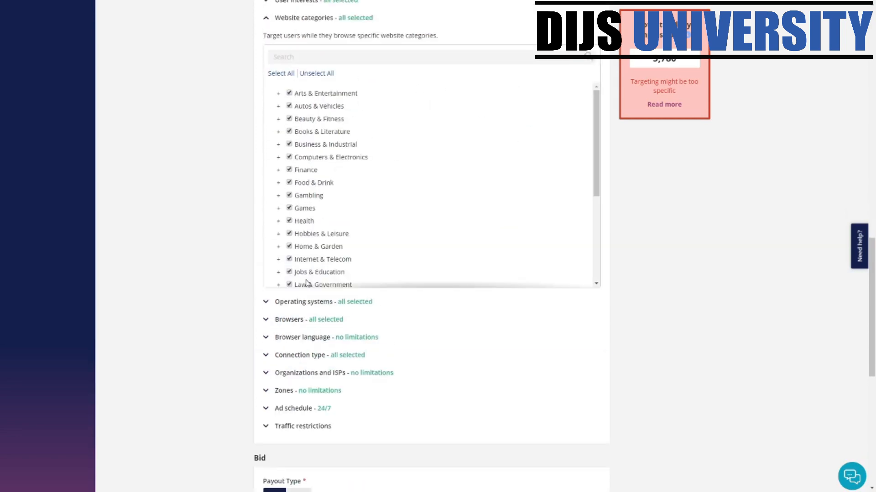
scroll(306, 283, up, 2)
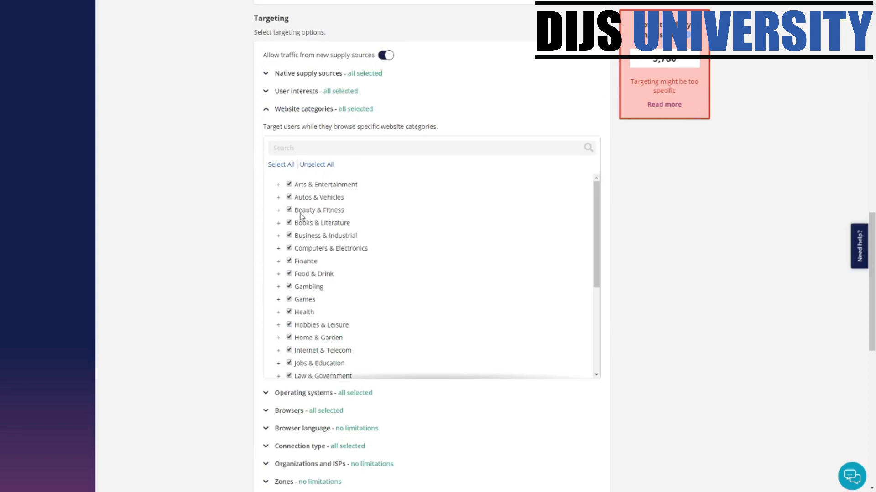
scroll(317, 287, down, 8)
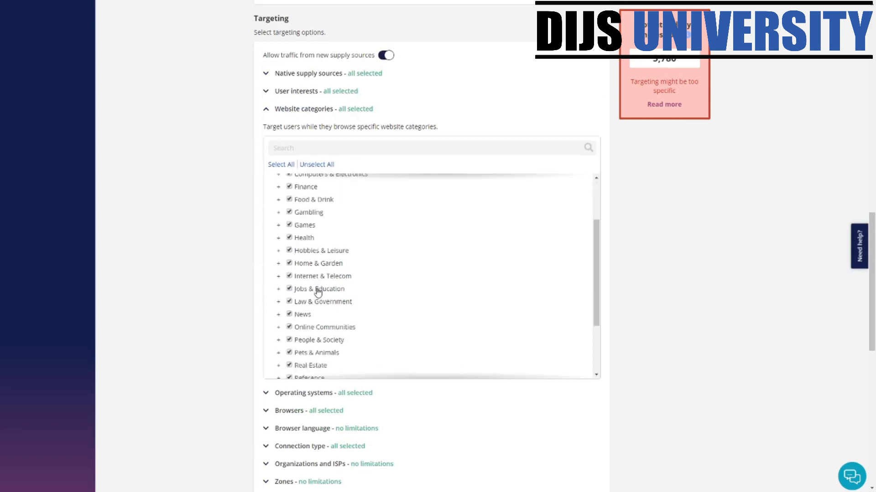
scroll(289, 223, down, 5)
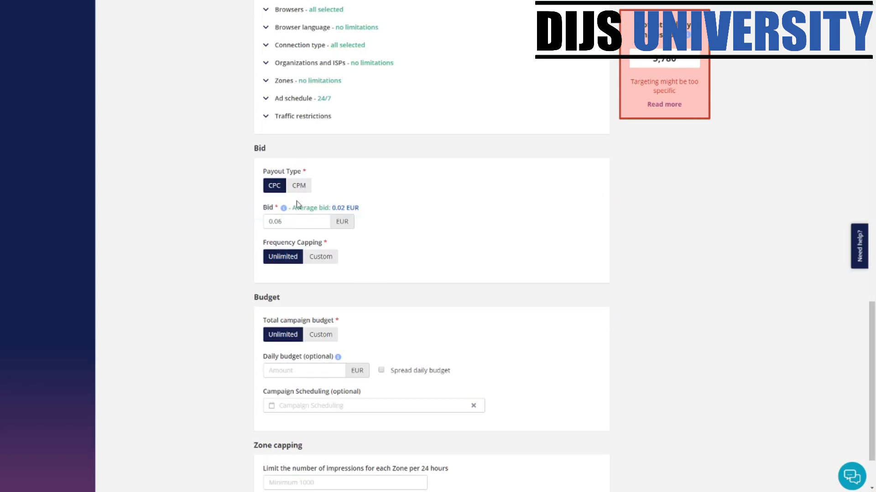
- Replace the Malaysia location with United States (US) in the custom geotargeting
scroll(391, 192, up, 15)
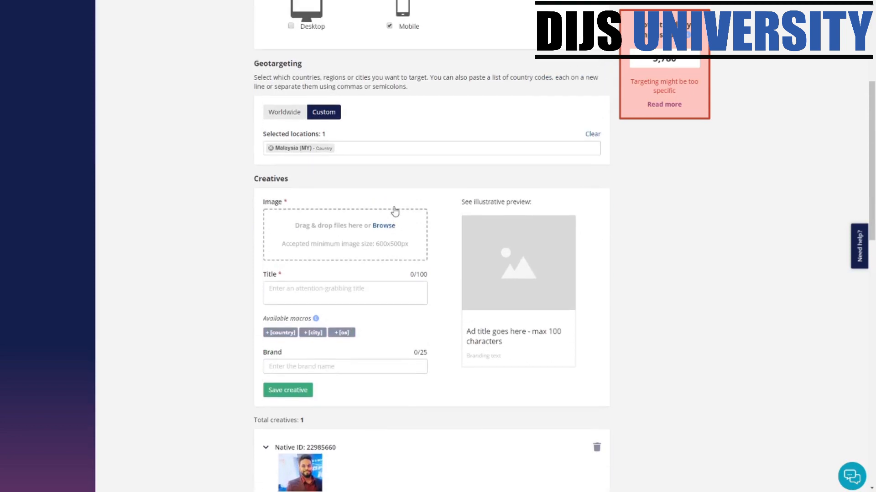
scroll(395, 211, down, 13)
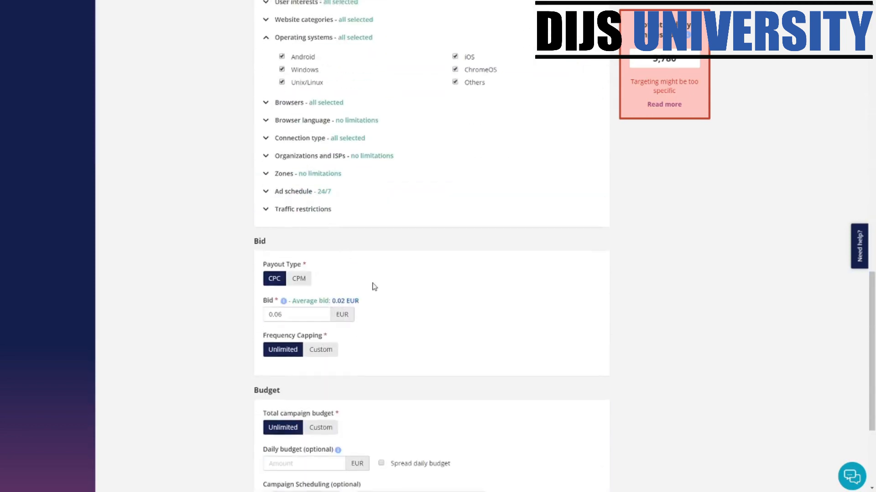
scroll(371, 285, up, 15)
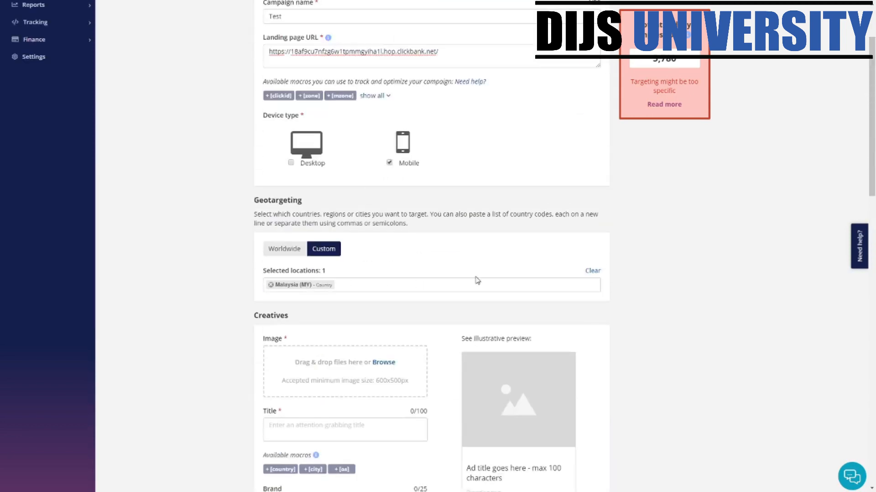
click(462, 285)
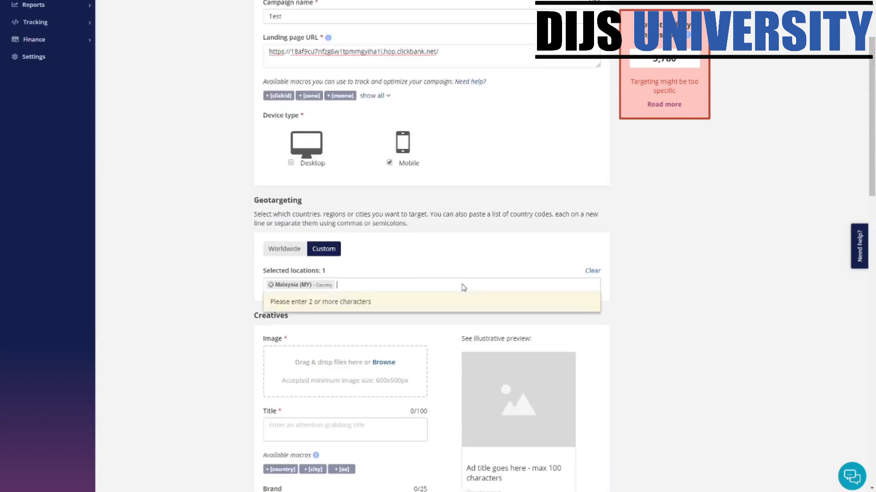
click(270, 285)
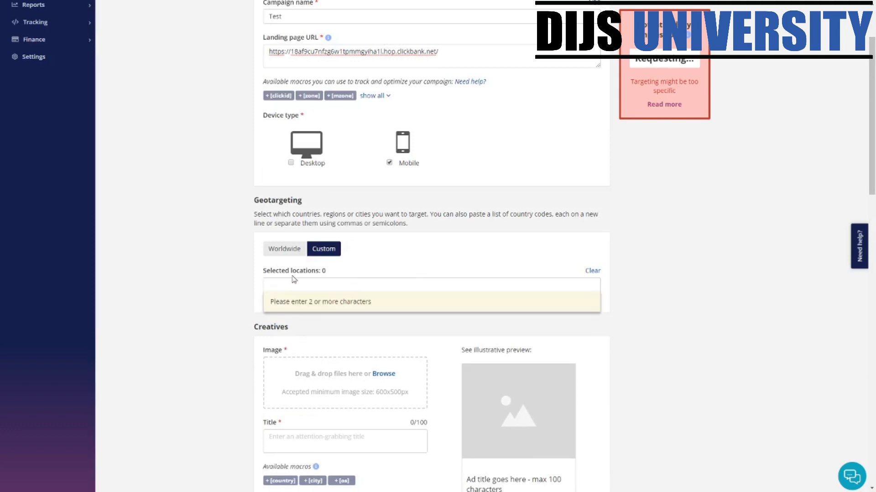
text(united)
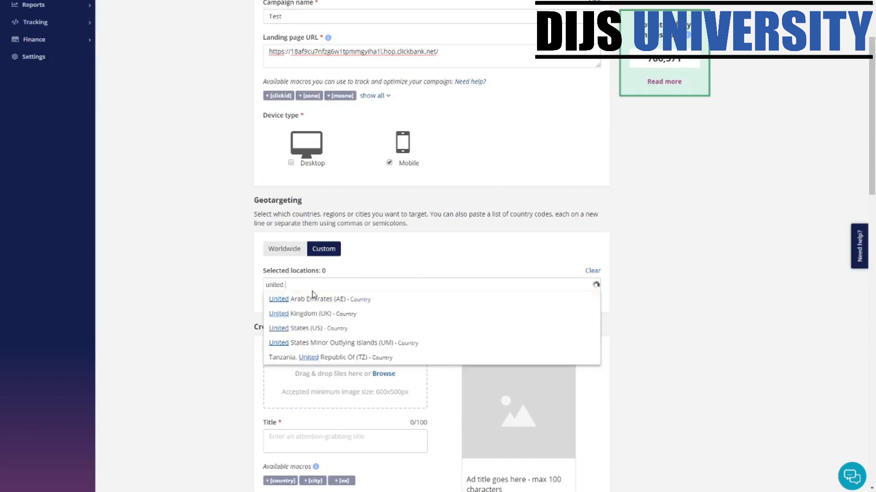
click(315, 328)
scroll(471, 334, down, 3)
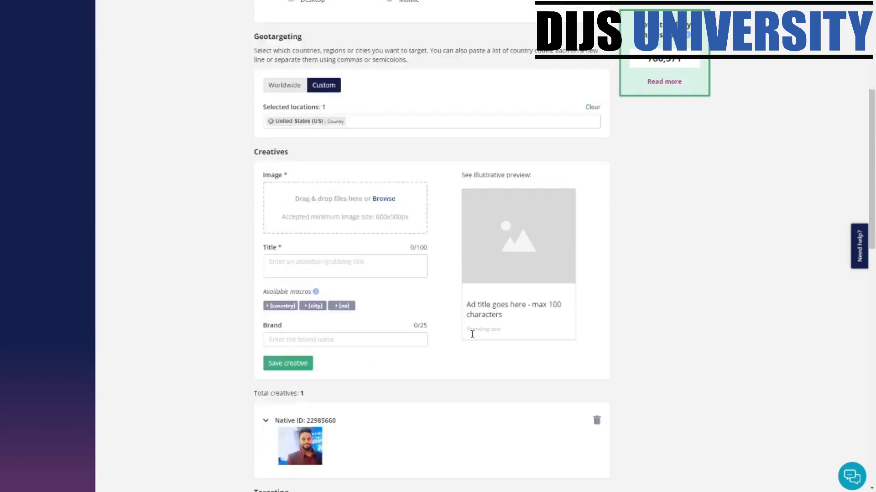
scroll(472, 334, down, 14)
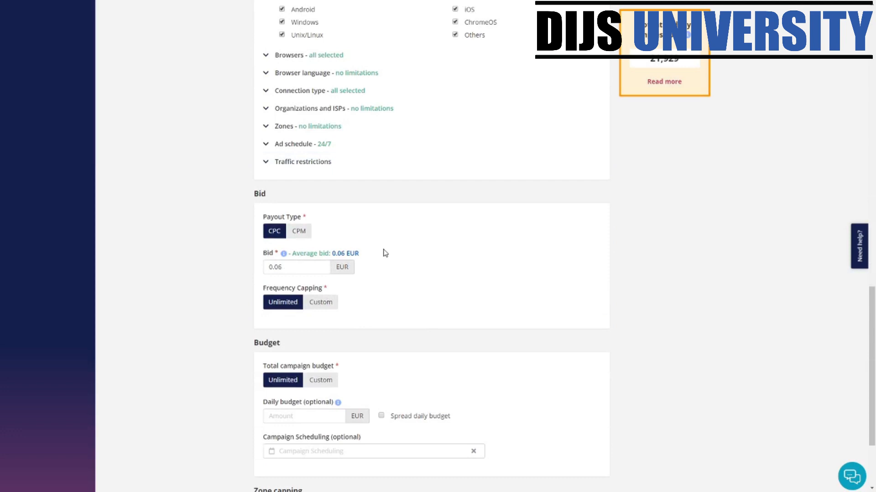
- Set frequency capping to Custom, limited to 100 clicks every 24 hours
drag(267, 288, 351, 299)
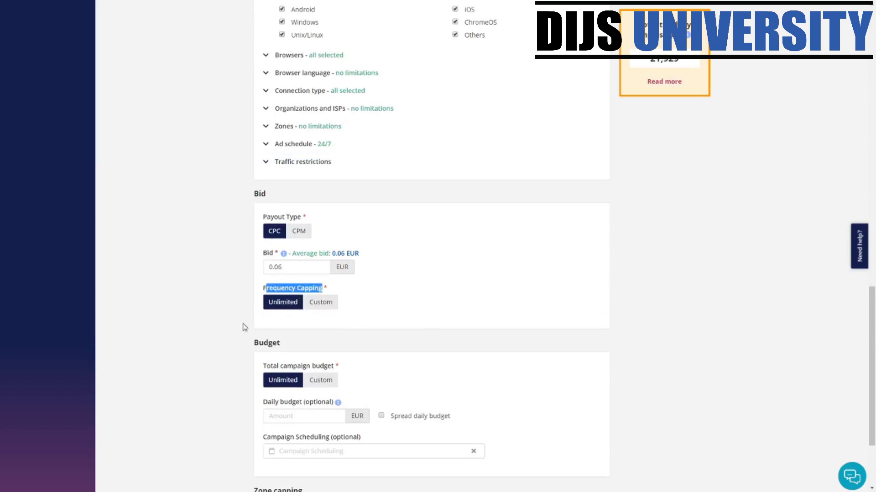
click(312, 303)
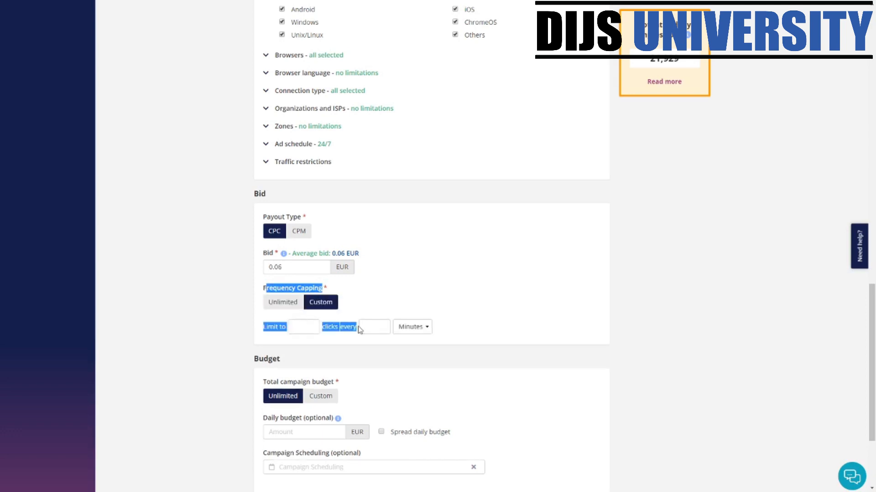
click(294, 329)
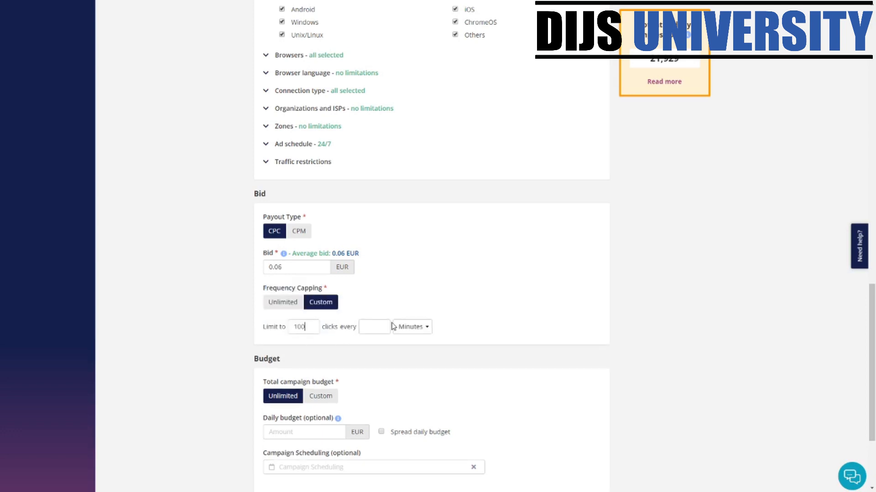
click(380, 326)
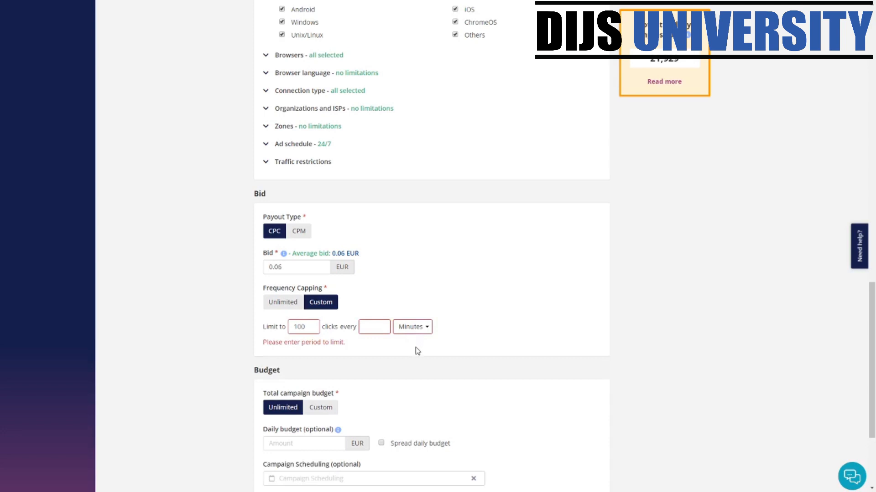
click(415, 343)
click(386, 329)
click(422, 347)
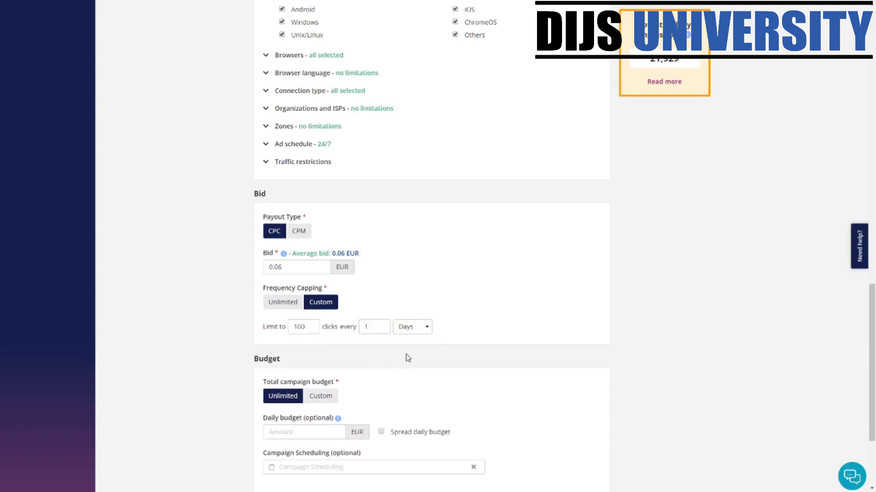
double_click(375, 326)
text(24)
scroll(462, 387, down, 3)
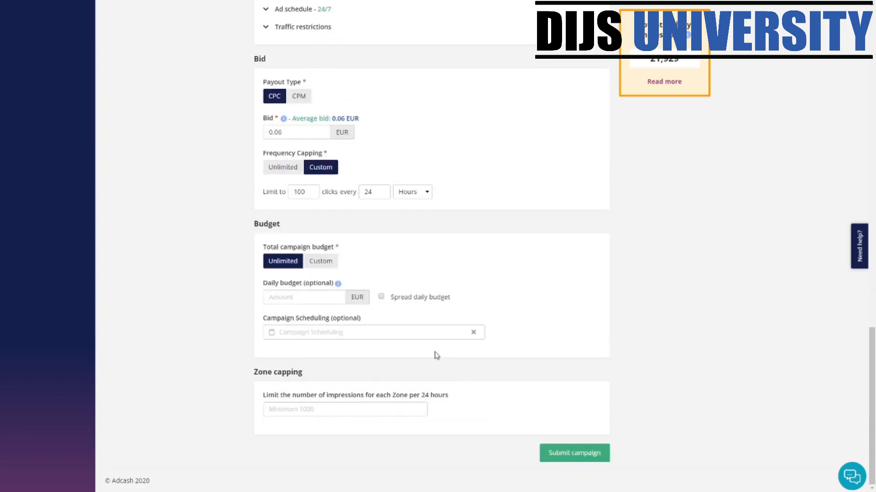
- Set a Custom 100 EUR total budget and 10 EUR daily budget, then open Campaign Scheduling
drag(289, 228, 264, 232)
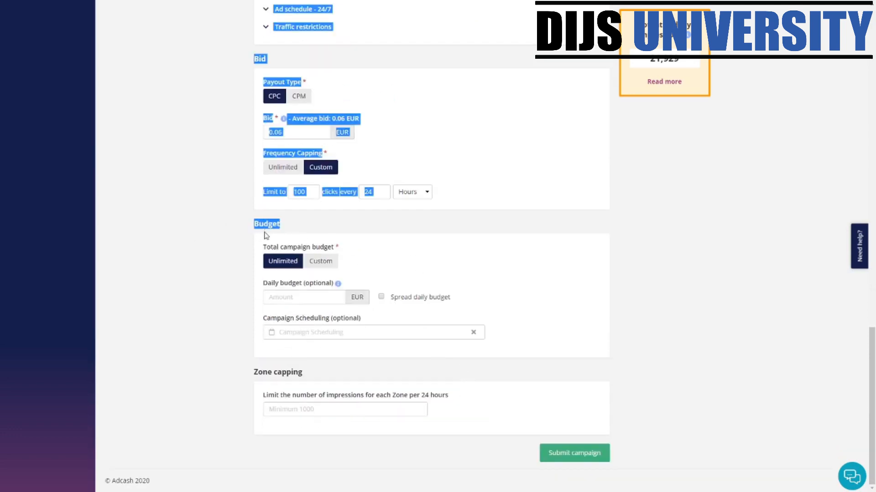
click(370, 251)
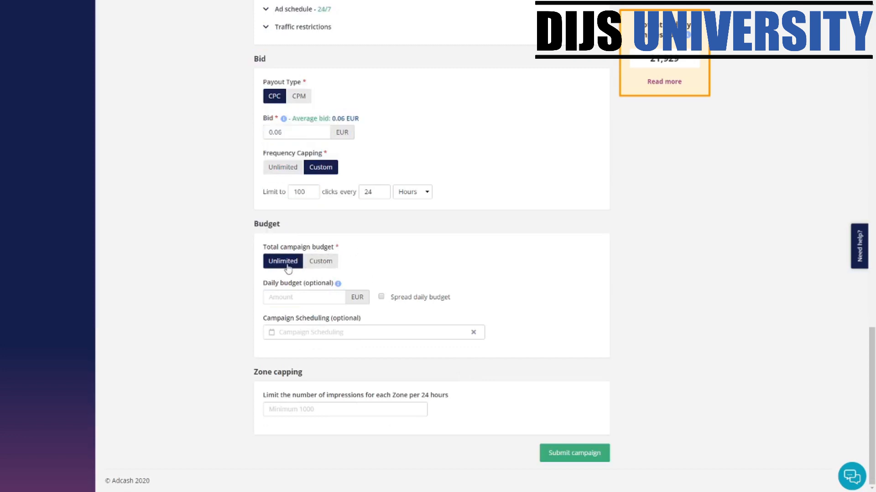
click(321, 269)
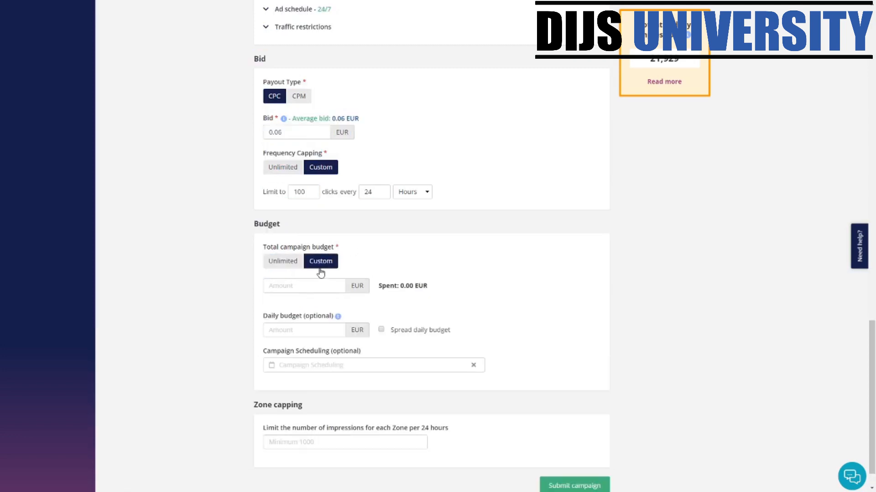
text(10)
click(322, 335)
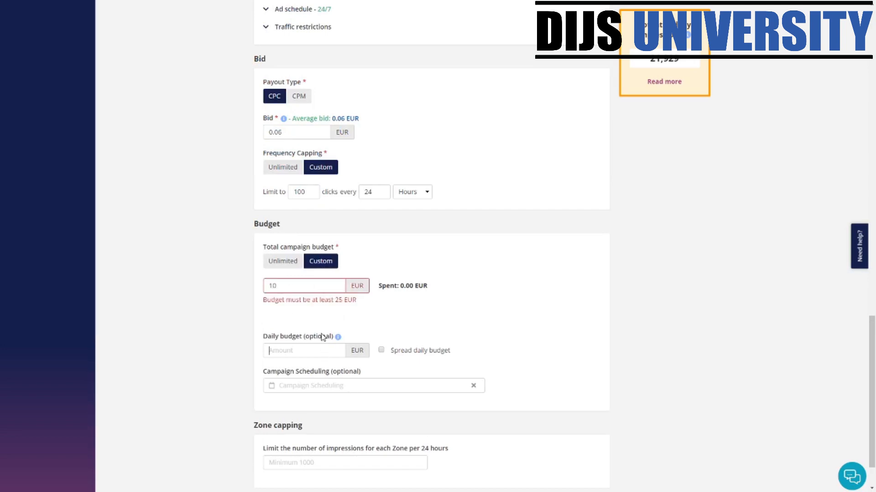
text(10)
text(1000)
key(BackSpace)
double_click(539, 262)
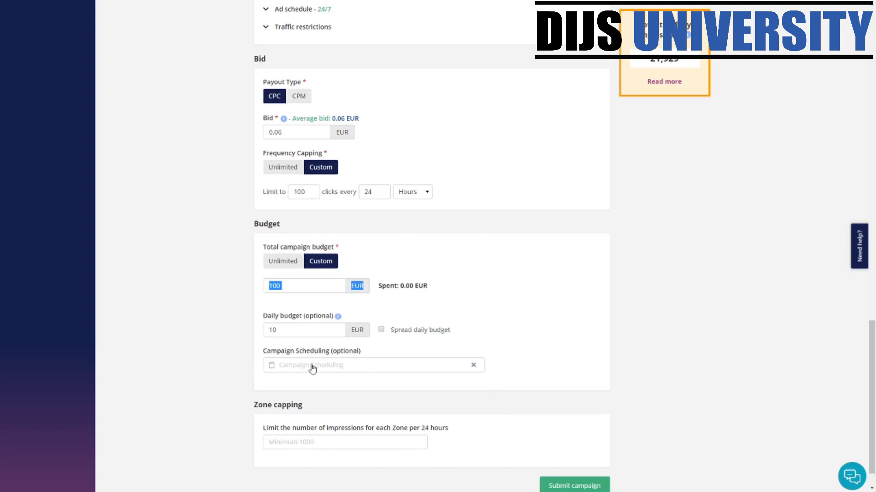
click(289, 366)
- Try a 29 March schedule date, then clear it so no dates are set
scroll(459, 357, down, 1)
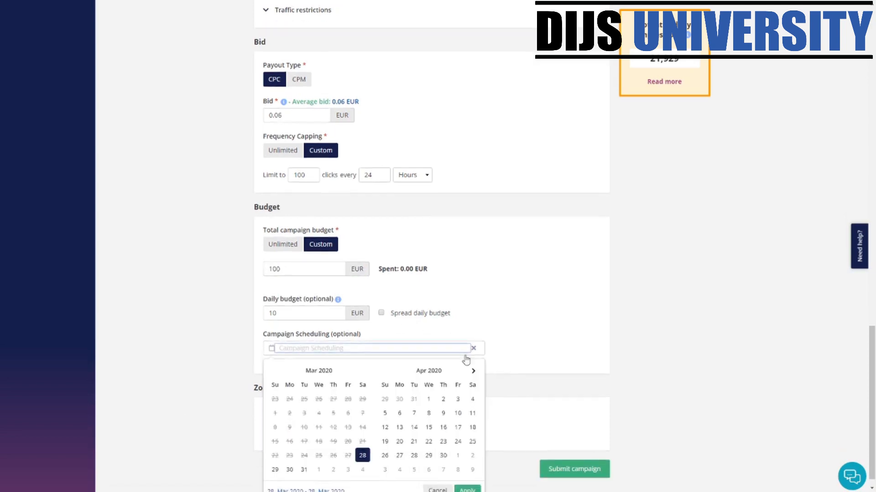
click(474, 335)
click(547, 346)
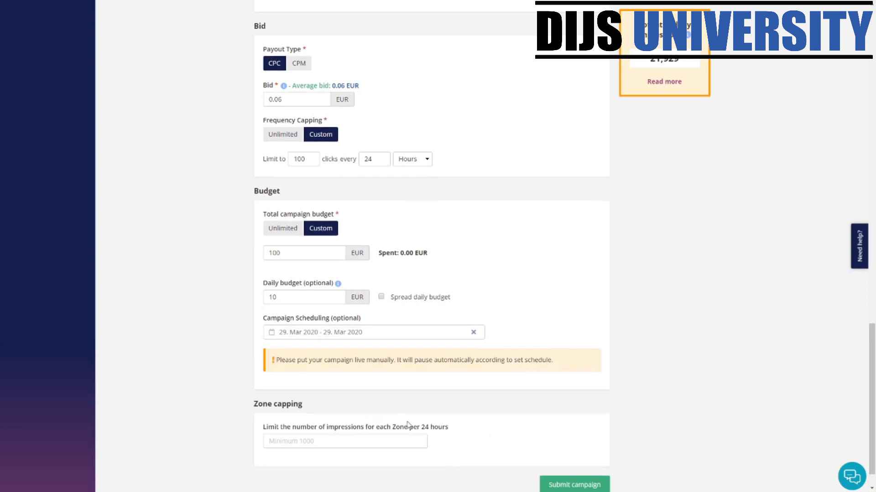
click(355, 337)
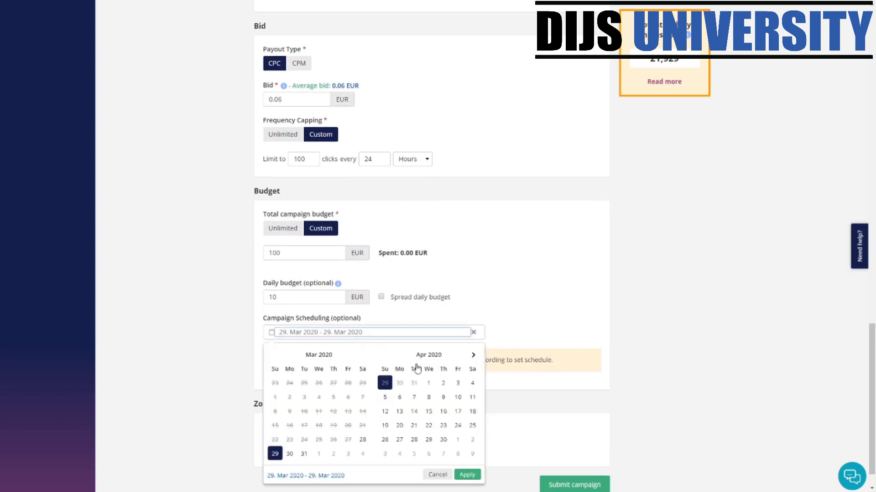
click(445, 475)
click(473, 333)
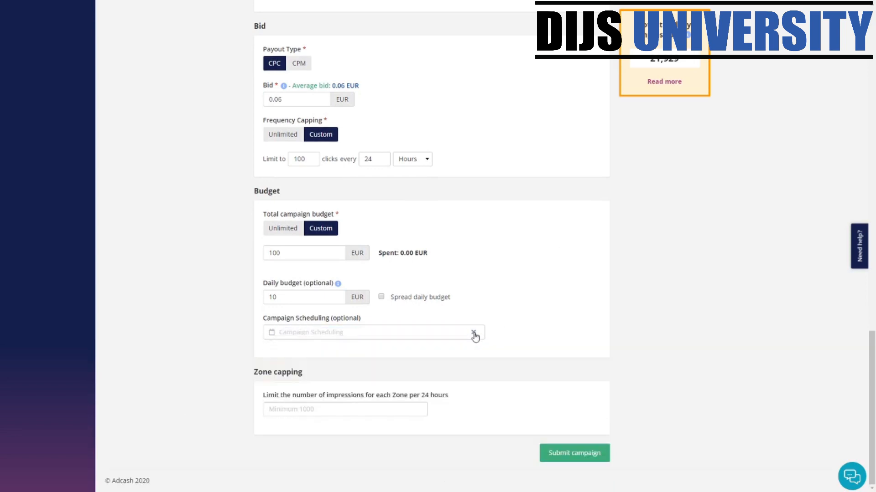
drag(246, 377, 305, 381)
click(274, 361)
scroll(373, 403, up, 4)
scroll(365, 417, down, 4)
scroll(561, 459, up, 10)
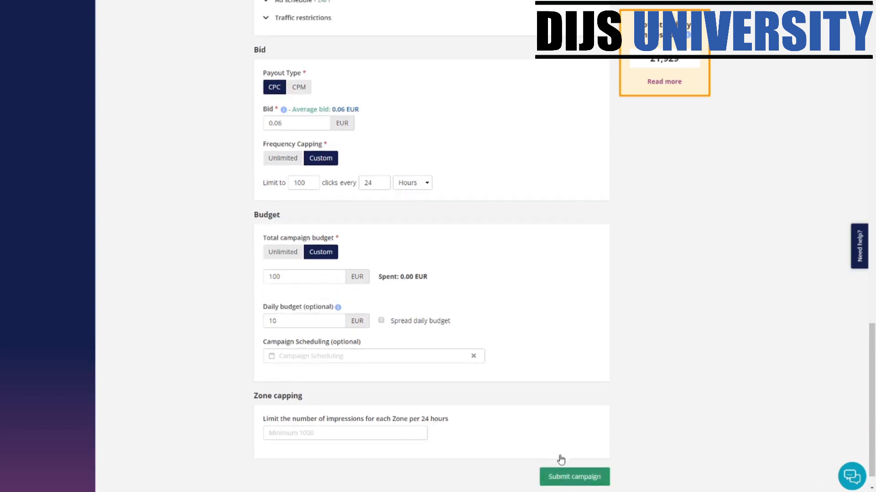
scroll(561, 460, up, 8)
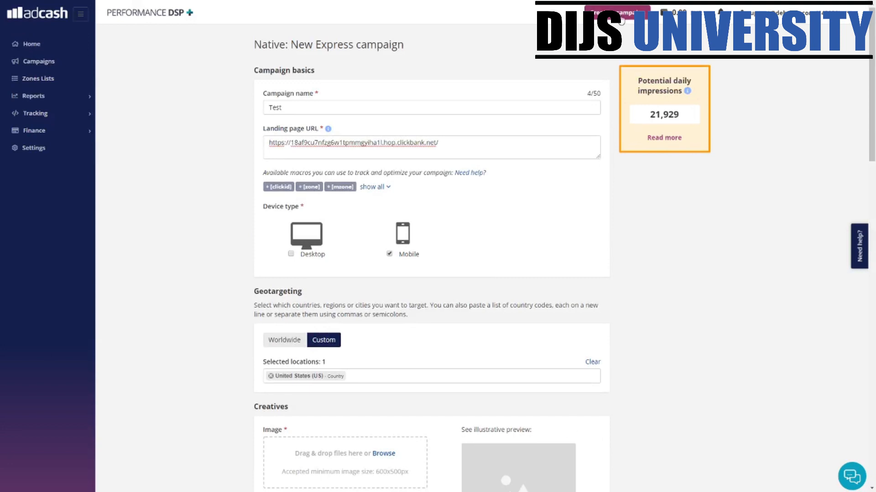
- Switch to an Advanced campaign and name it 'Test'
click(618, 14)
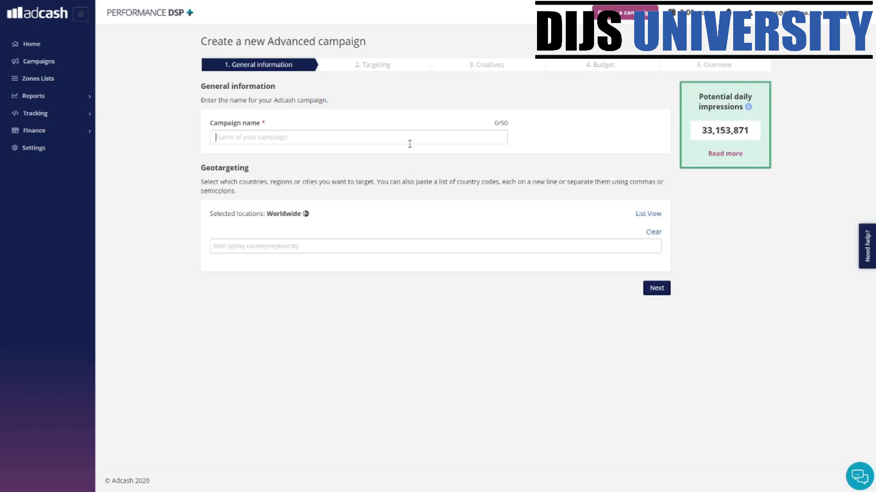
text(T)
key(BackSpace)
text(tES)
key(BackSpace)
key(BackSpace)
key(BackSpace)
text(Te)
- Geotarget Malaysia and continue to the Targeting step
click(307, 246)
text(malaysia)
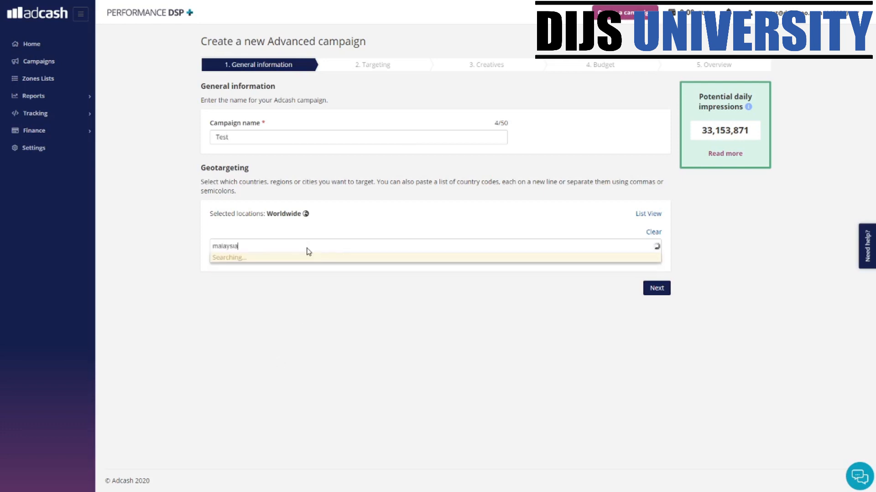
click(258, 267)
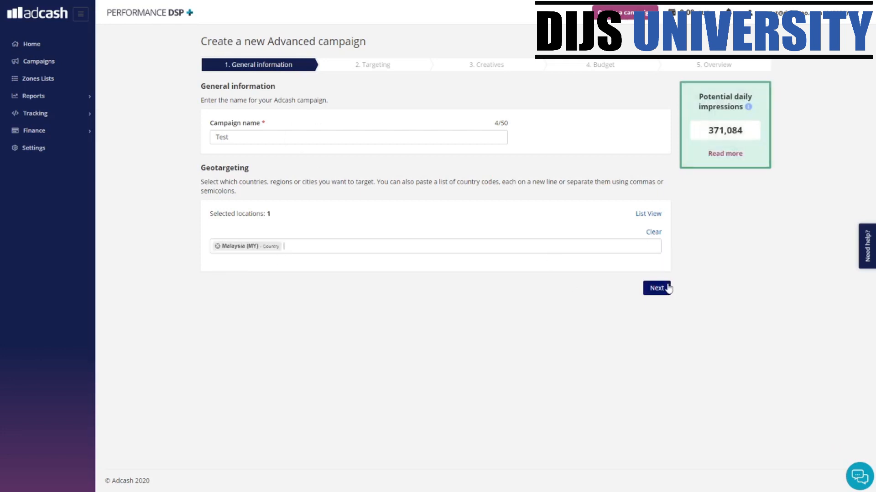
click(666, 287)
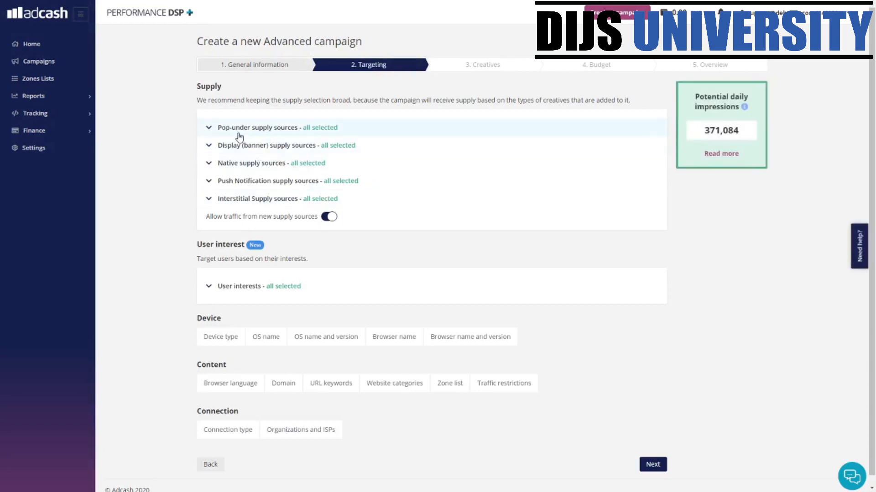
click(238, 168)
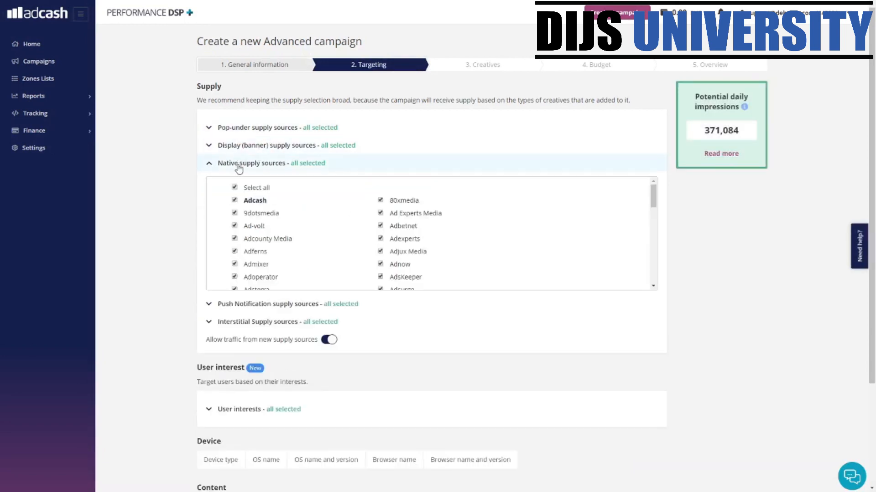
click(238, 165)
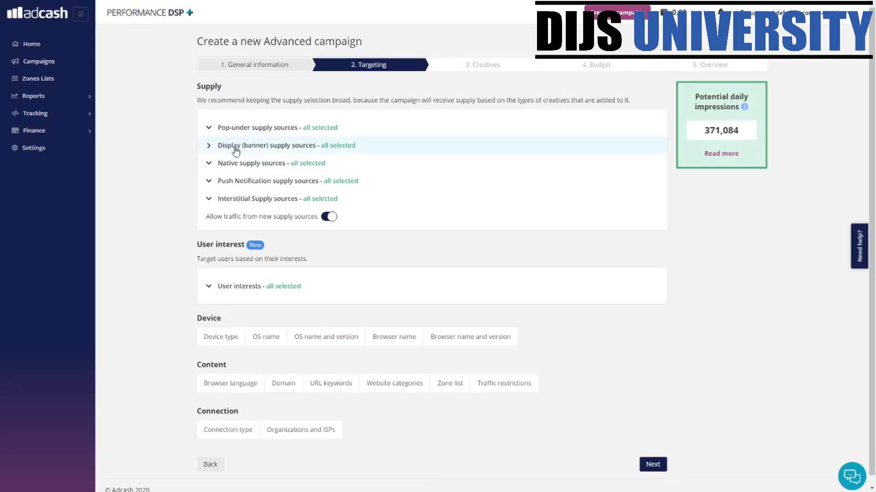
click(235, 146)
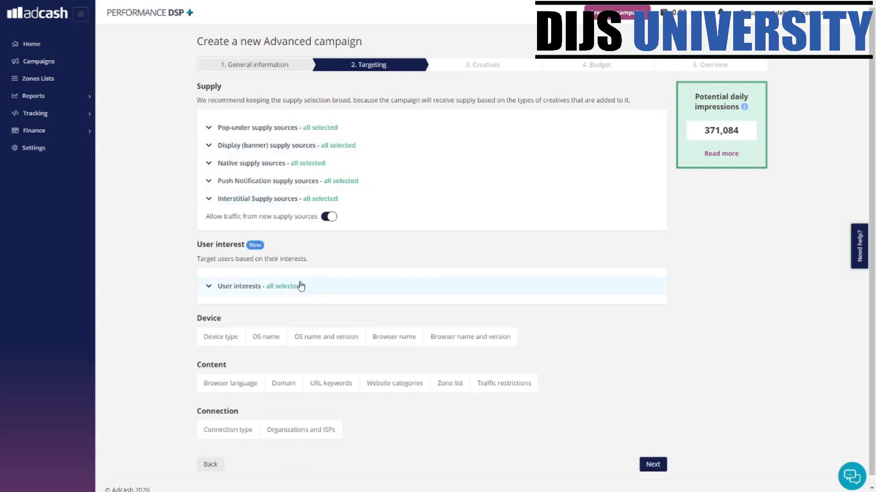
click(243, 287)
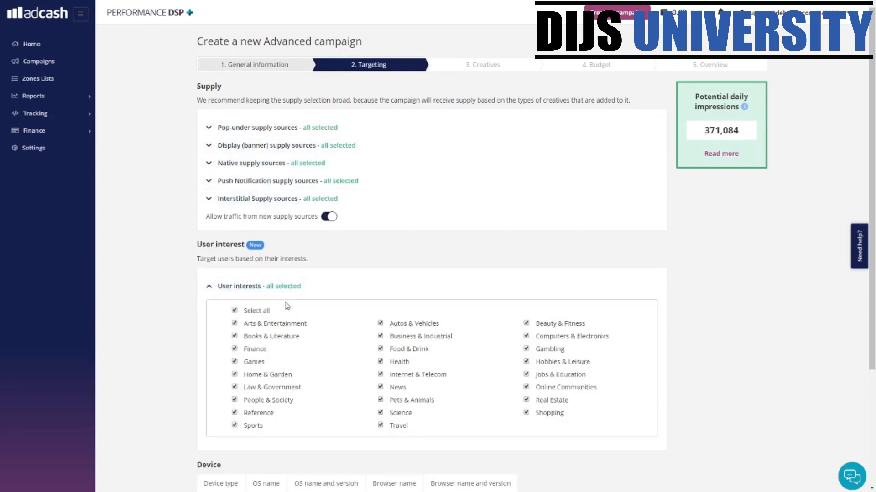
scroll(286, 315, down, 3)
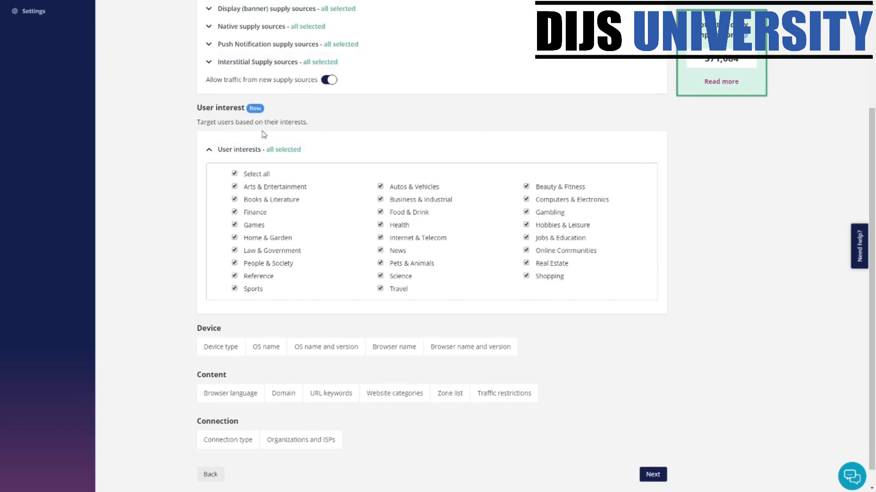
click(238, 156)
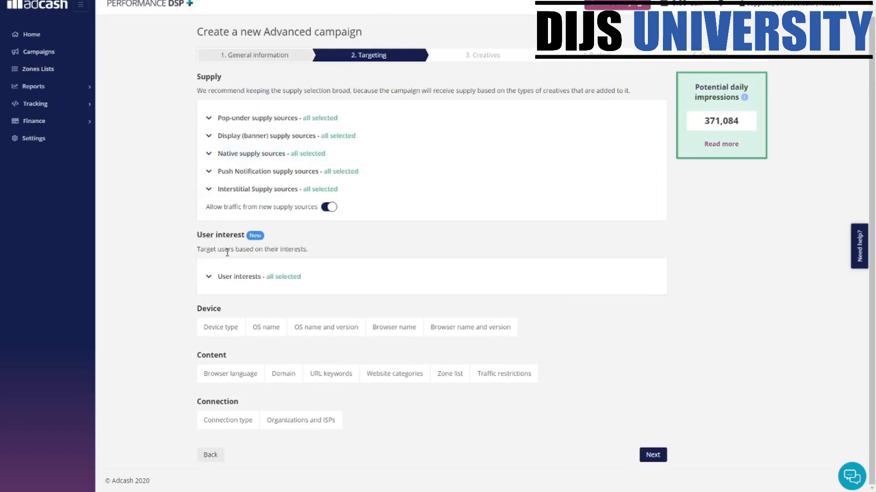
click(233, 335)
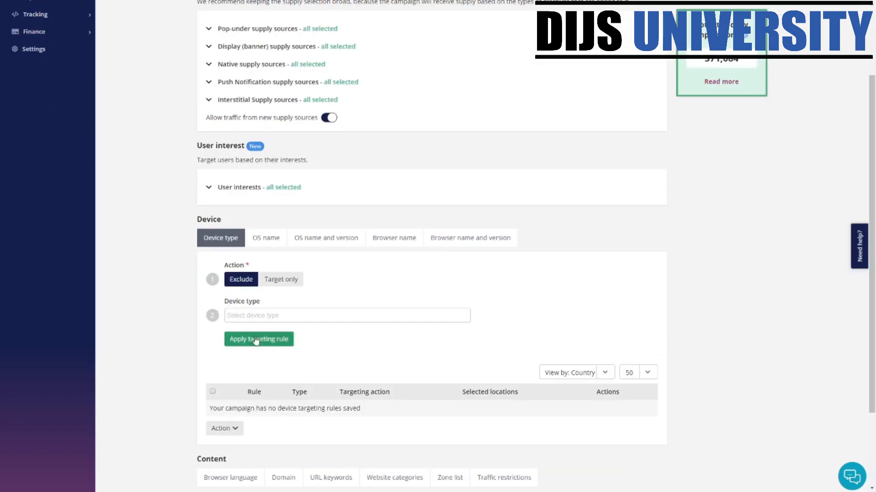
click(258, 242)
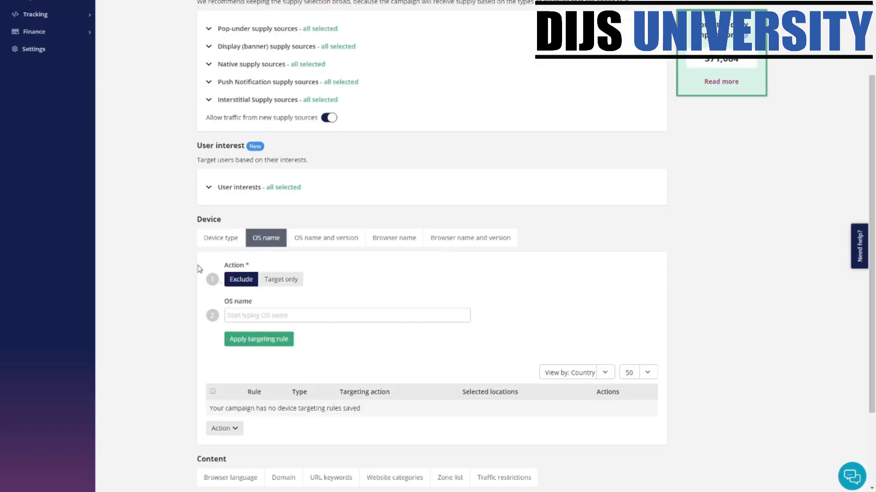
click(329, 246)
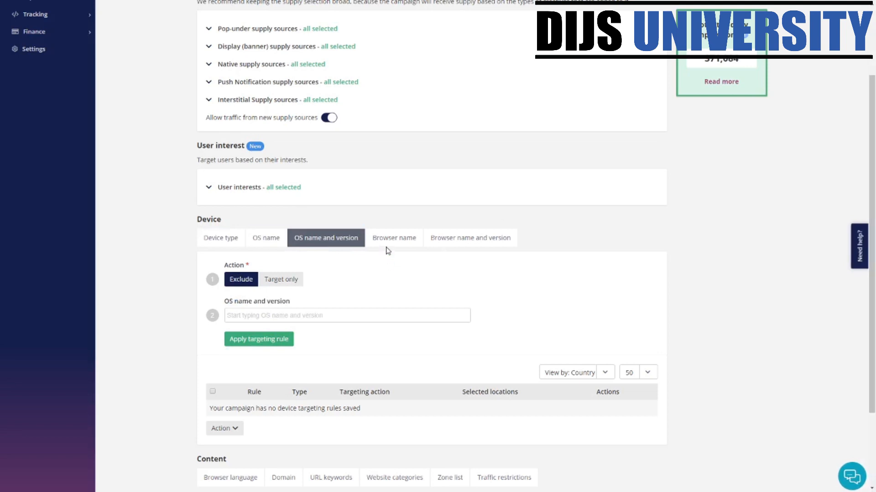
click(391, 245)
click(504, 242)
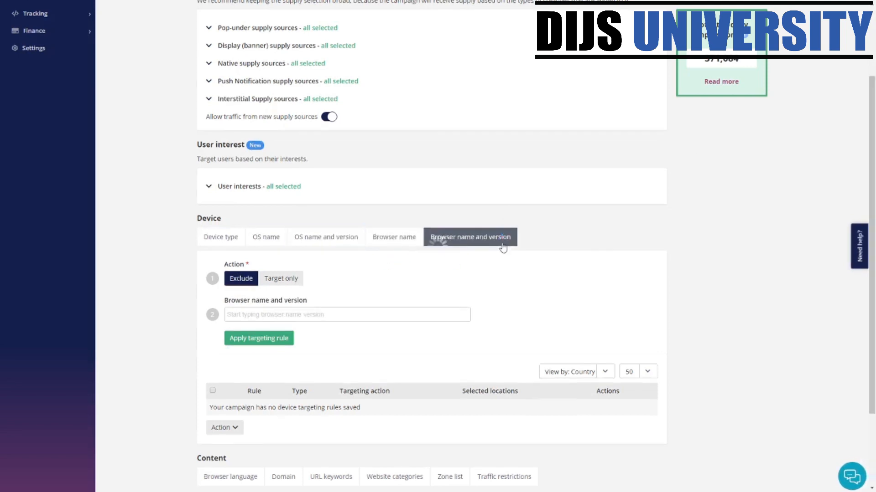
scroll(483, 248, down, 2)
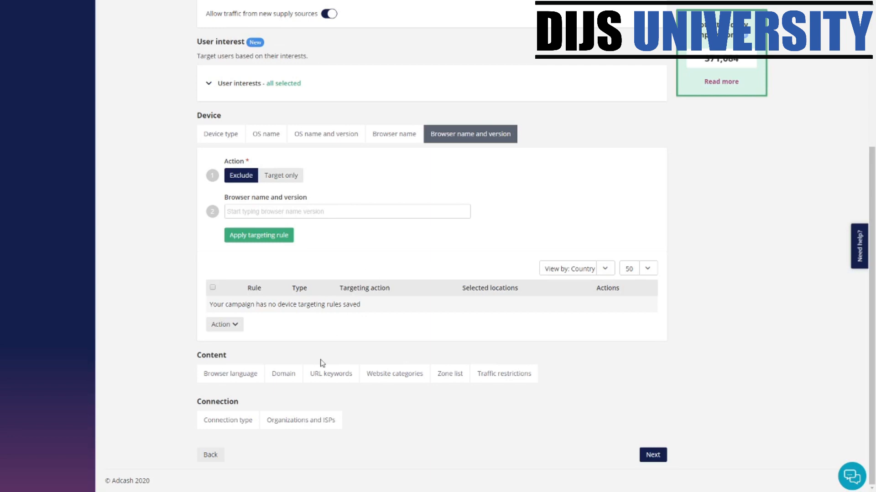
click(250, 374)
scroll(331, 310, down, 4)
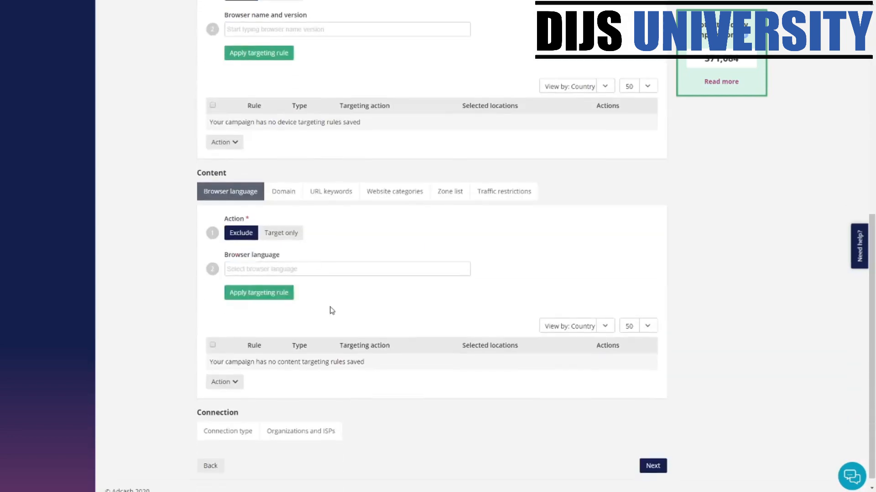
click(283, 191)
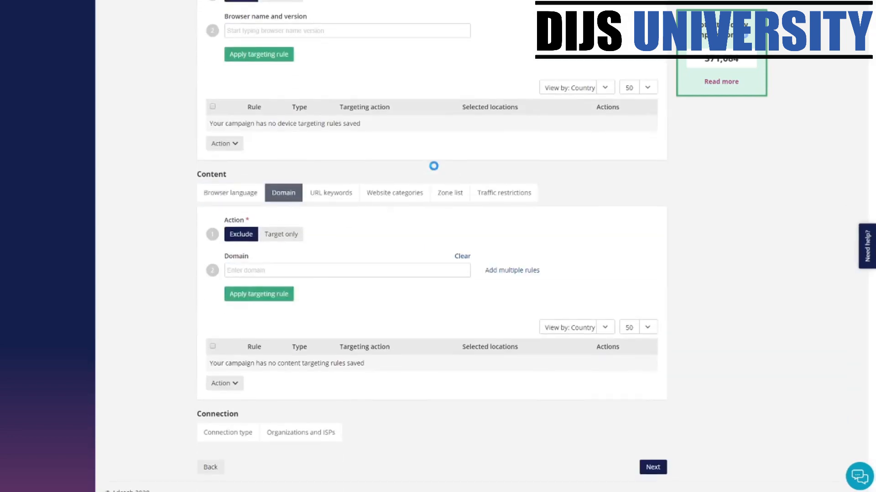
click(342, 197)
click(393, 200)
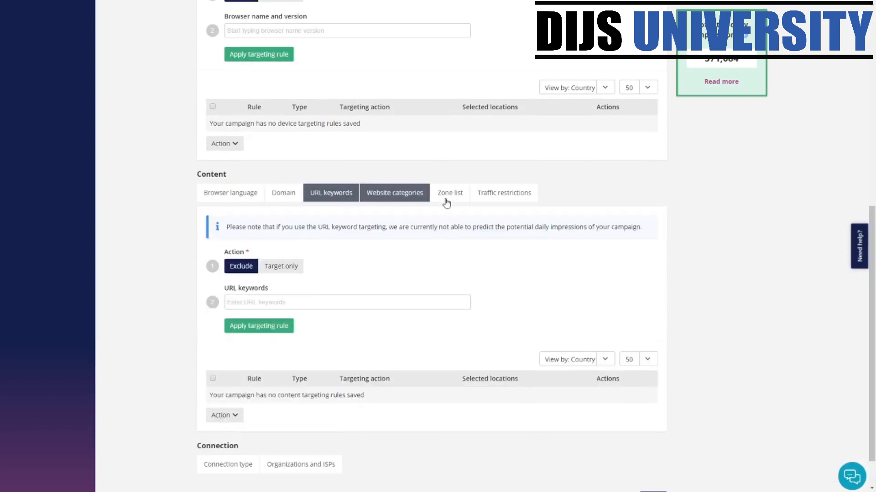
click(448, 200)
click(495, 198)
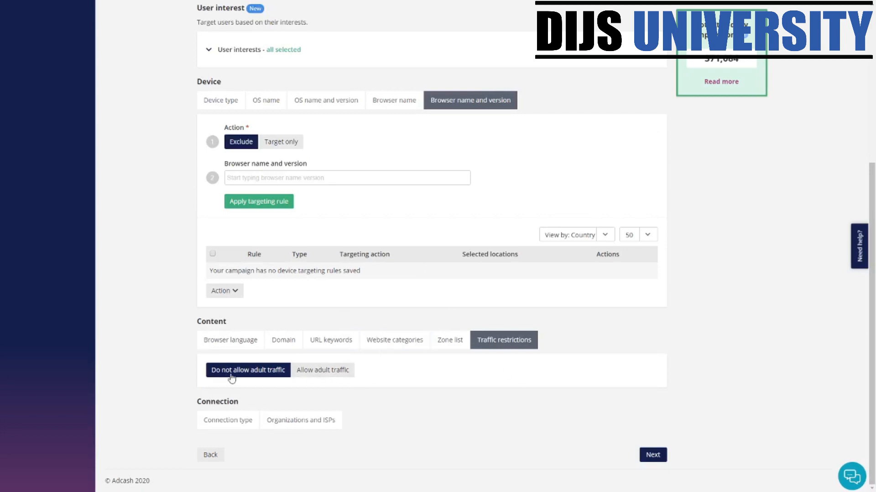
- Keep adult traffic disallowed and leave connection type targeting unset
click(312, 378)
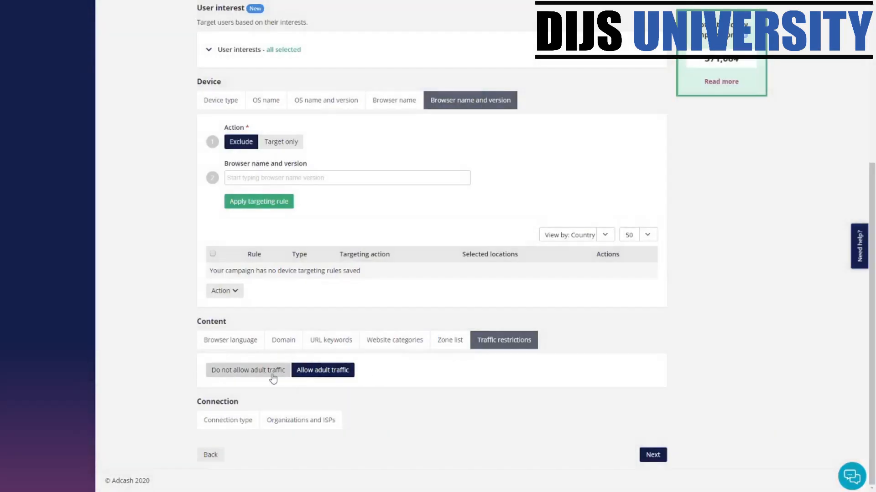
click(272, 377)
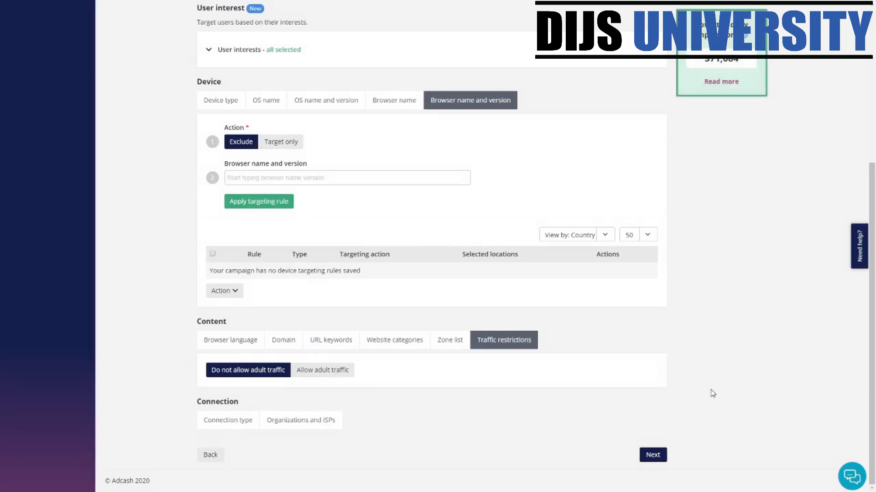
click(228, 420)
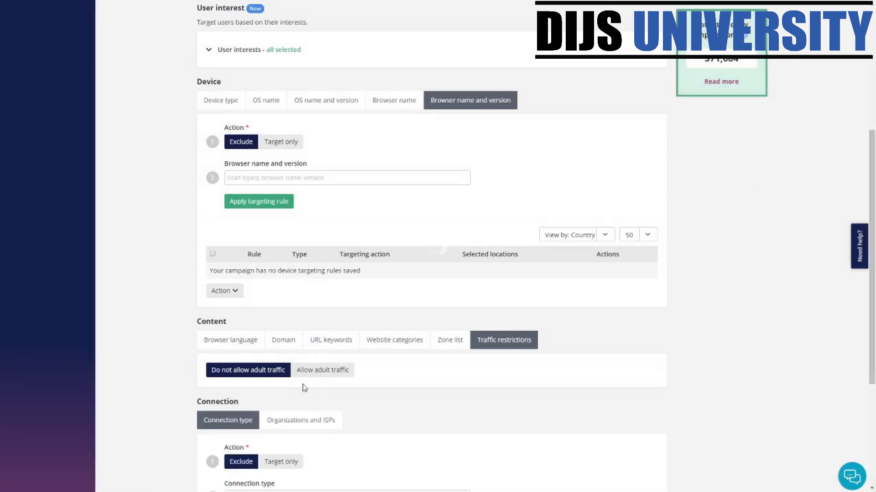
scroll(269, 365, down, 5)
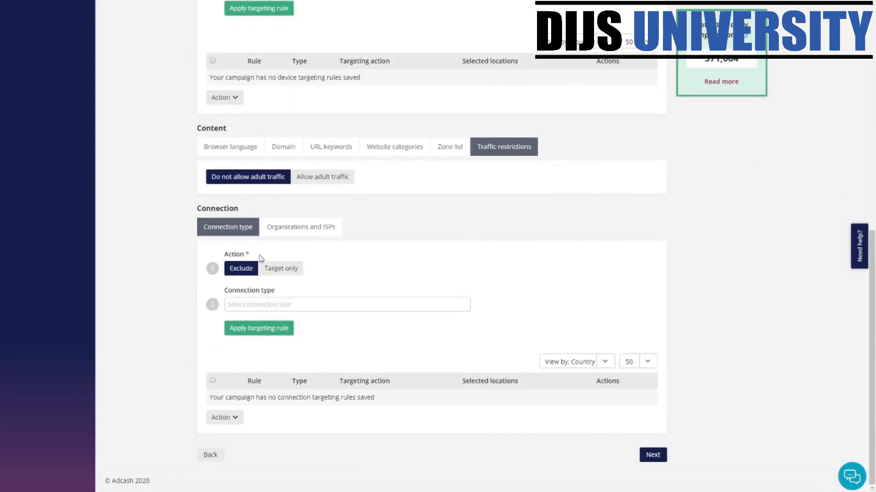
click(295, 305)
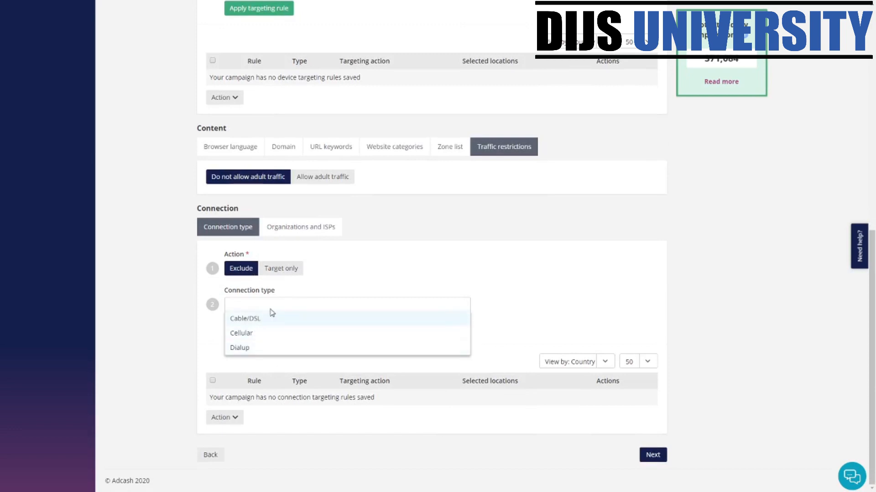
click(296, 237)
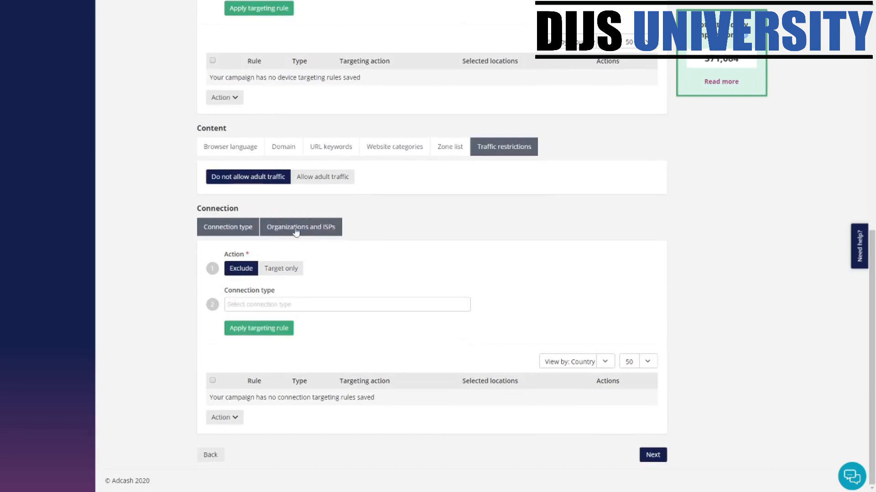
- Leave organizations and ISPs untargeted and proceed to the Creatives step
click(280, 227)
click(260, 321)
click(313, 294)
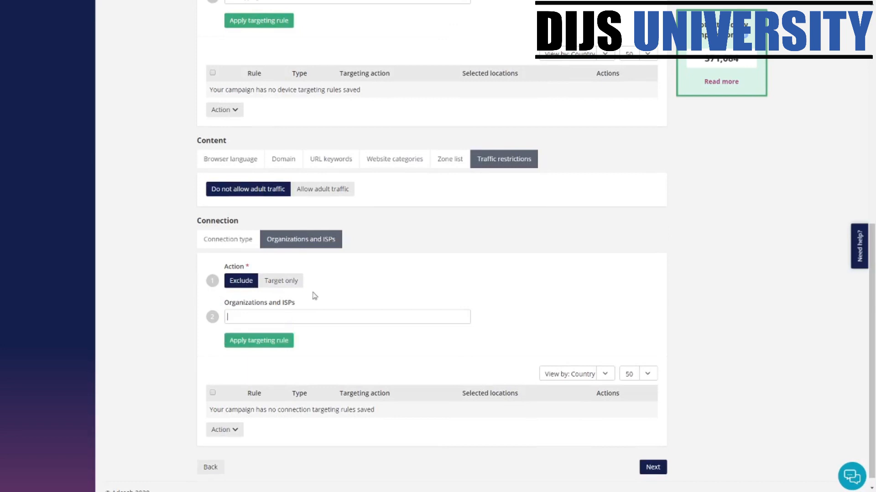
scroll(592, 426, up, 8)
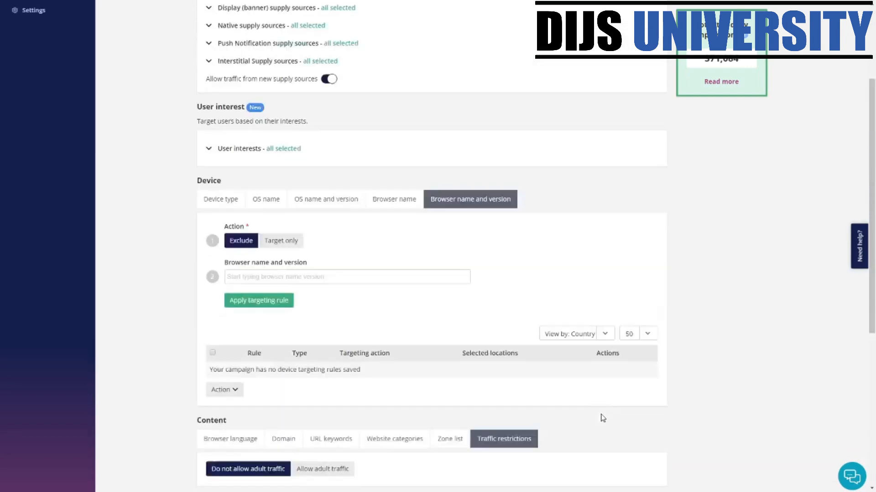
scroll(635, 401, down, 8)
click(653, 456)
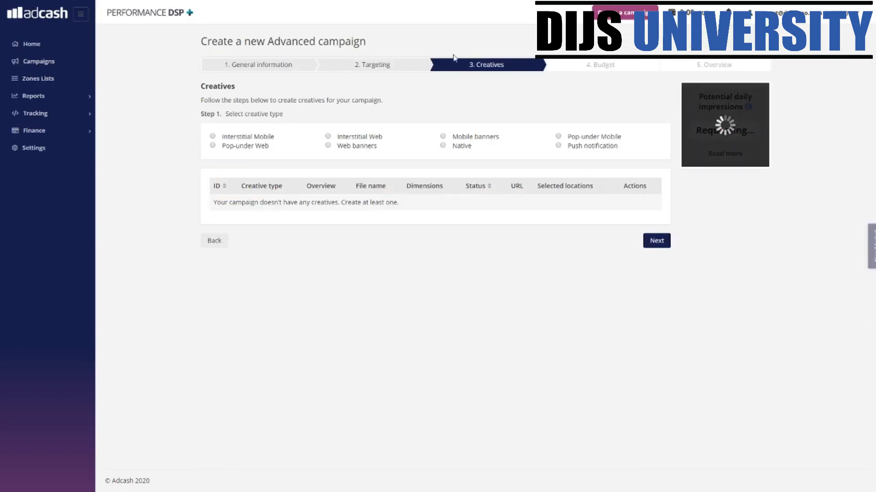
- Choose the Native creative type, paste the ClickBank URL, and pick pp.jpg as the image
click(443, 145)
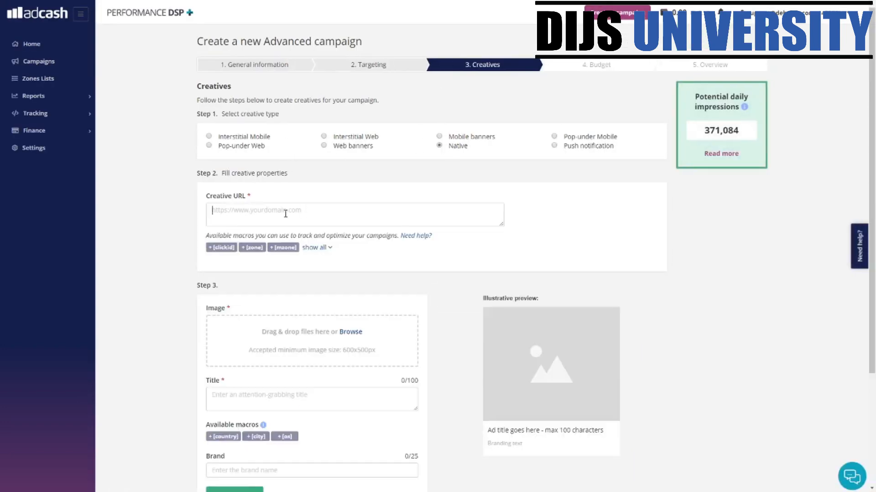
click(286, 214)
text(https://18af9cu7nfzg6w1epmmgyiha1l.hop.clickbank.net/)
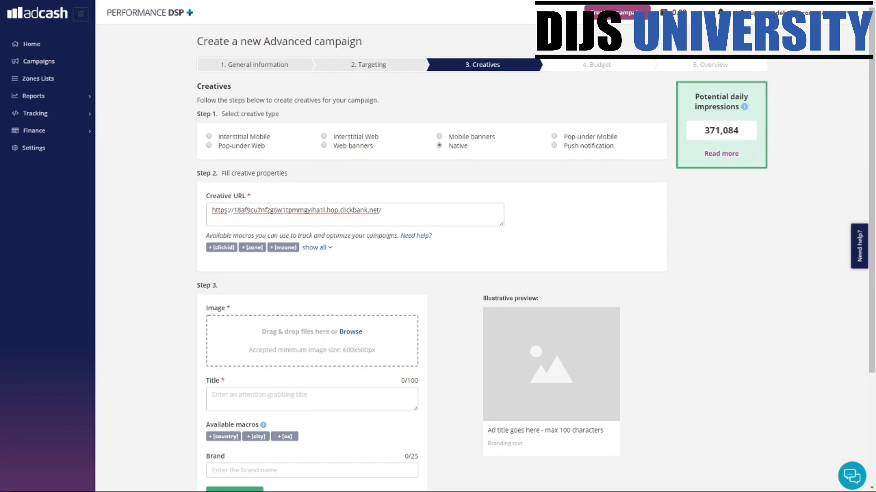
click(350, 187)
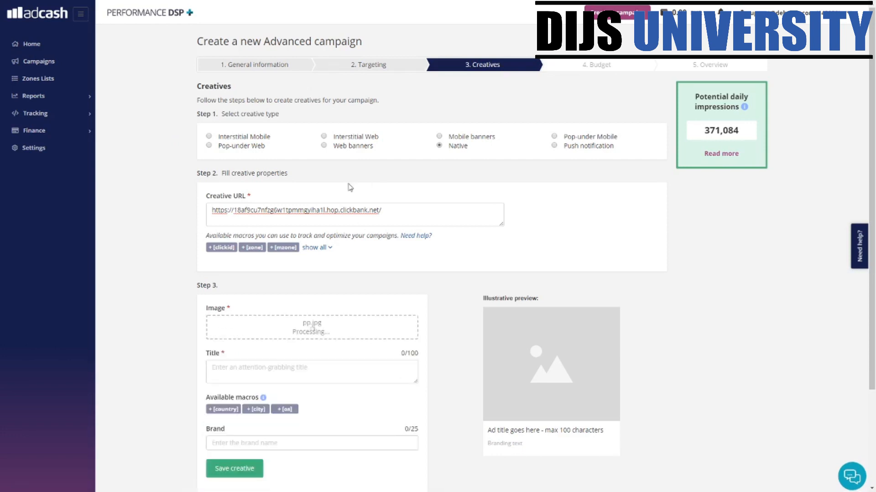
scroll(511, 379, down, 3)
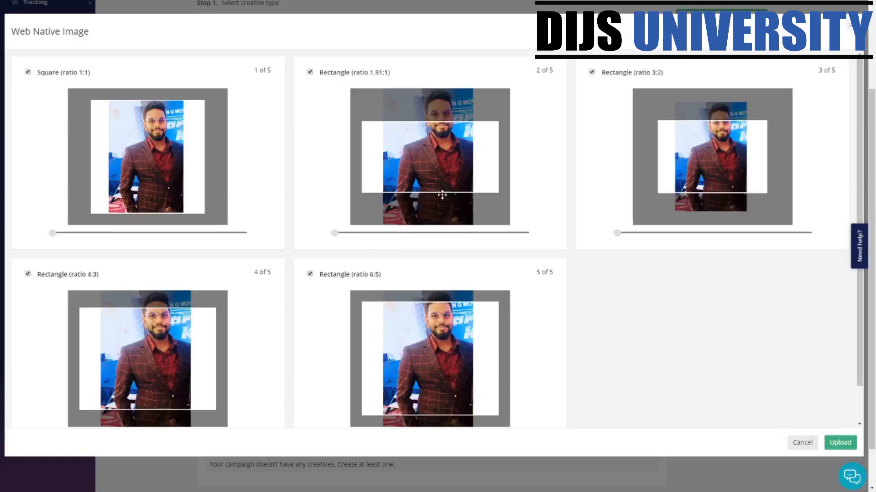
- Attach the cropped image and title the creative '13 Ways To Make Money With WoodWorking'
click(840, 442)
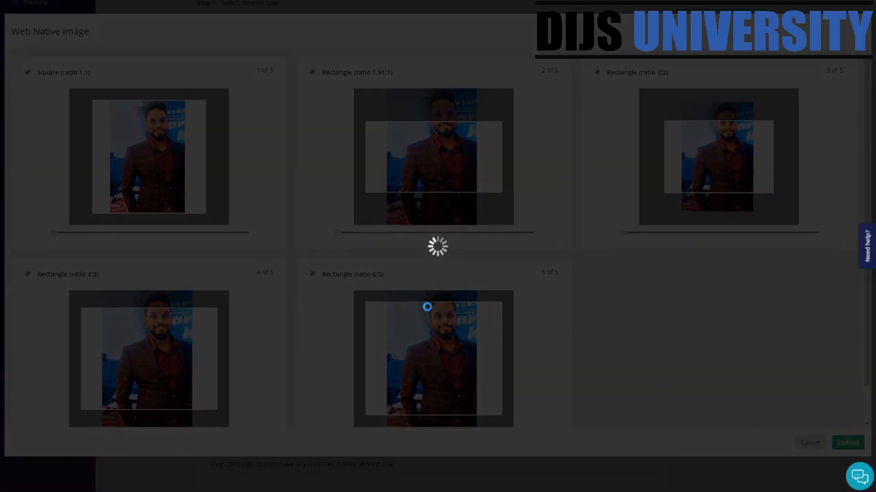
scroll(365, 437, down, 1)
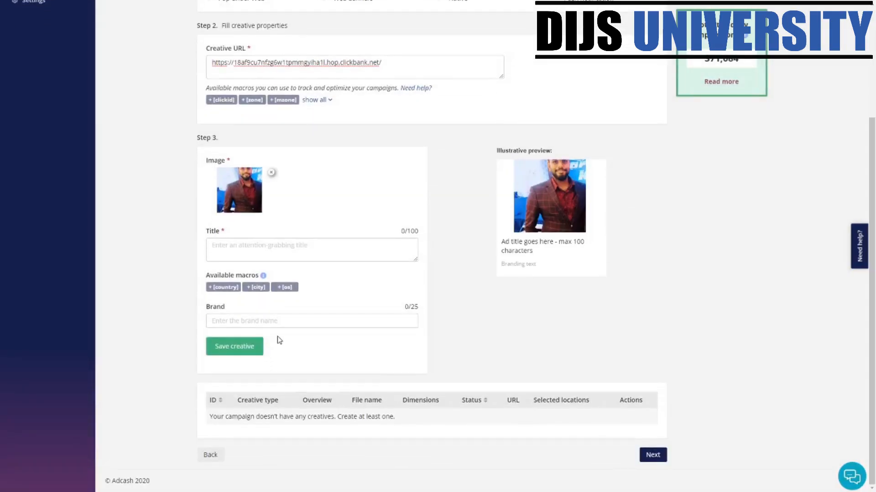
click(270, 254)
text(13 )
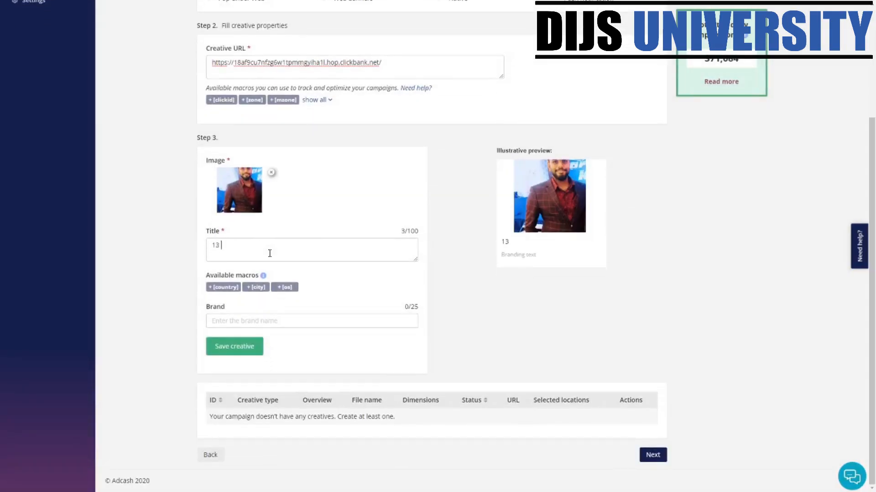
text(Wya)
text( Make)
key(BackSpace)
key(BackSpace)
key(BackSpace)
key(BackSpace)
key(BackSpace)
text(MA)
key(BackSpace)
text(ake Money )
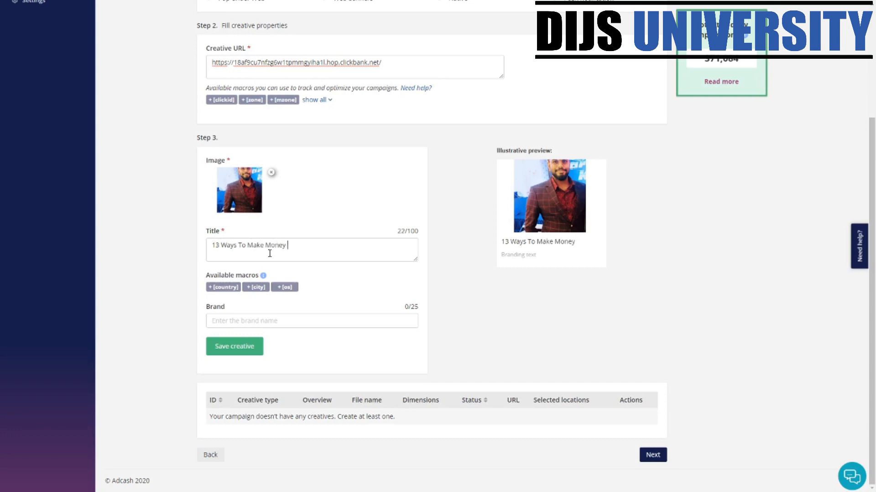
text(With Wo)
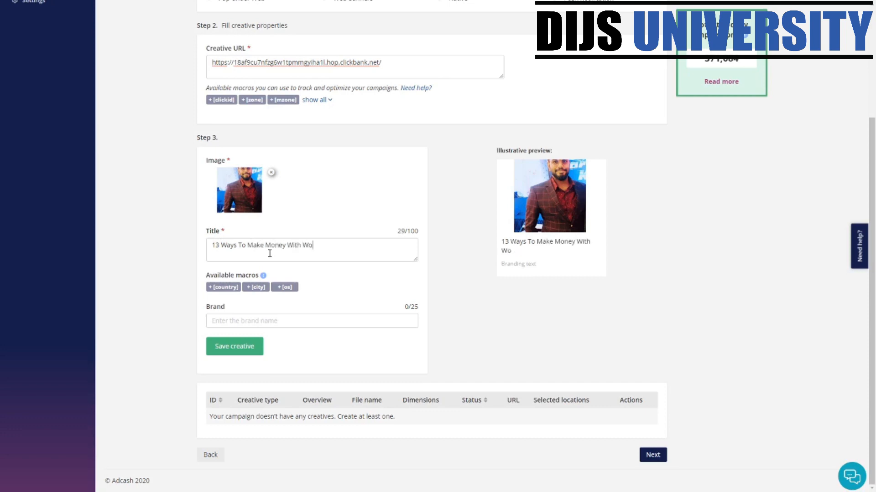
text(od rokign)
drag(355, 247, 332, 249)
key(BackSpace)
key(BackSpace)
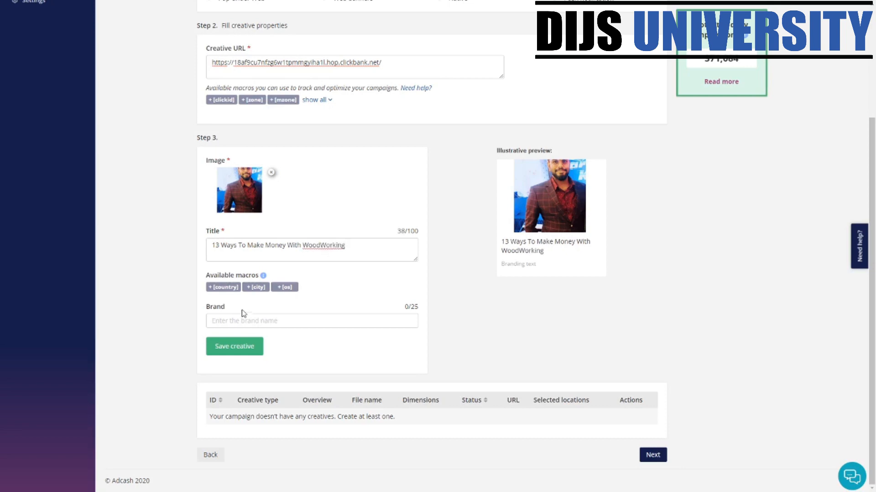
text(www.woodworking.com)
click(235, 345)
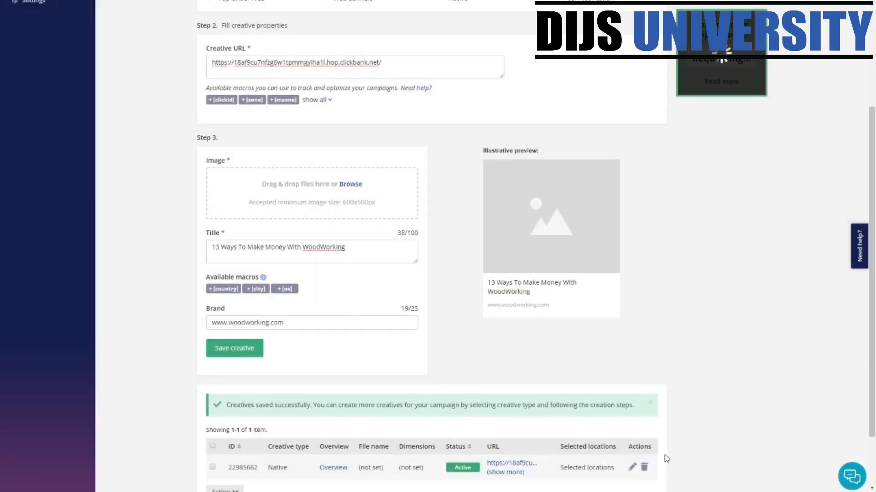
scroll(653, 449, down, 1)
scroll(653, 450, down, 1)
click(652, 455)
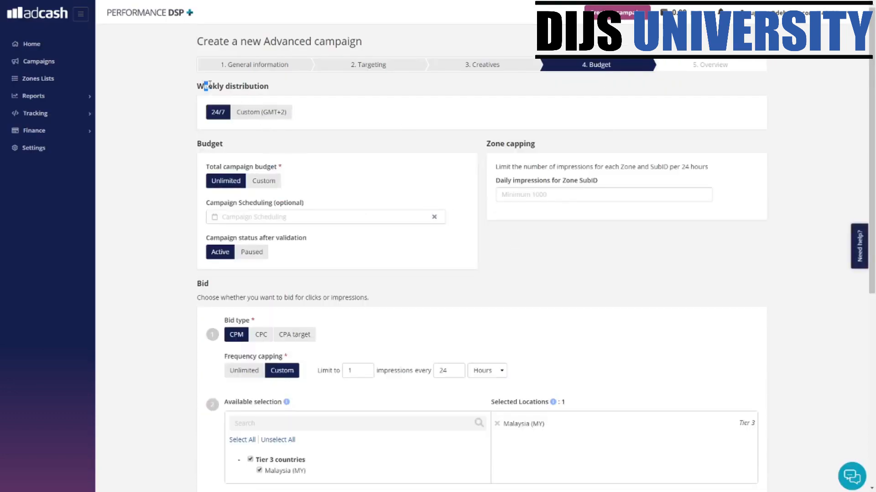
- Keep the weekly distribution at 24/7
drag(209, 85, 278, 89)
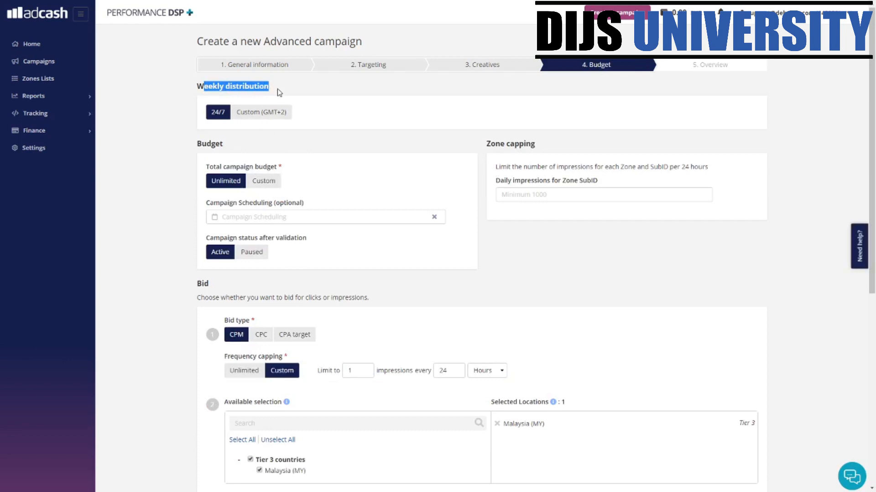
click(272, 84)
drag(217, 90, 251, 124)
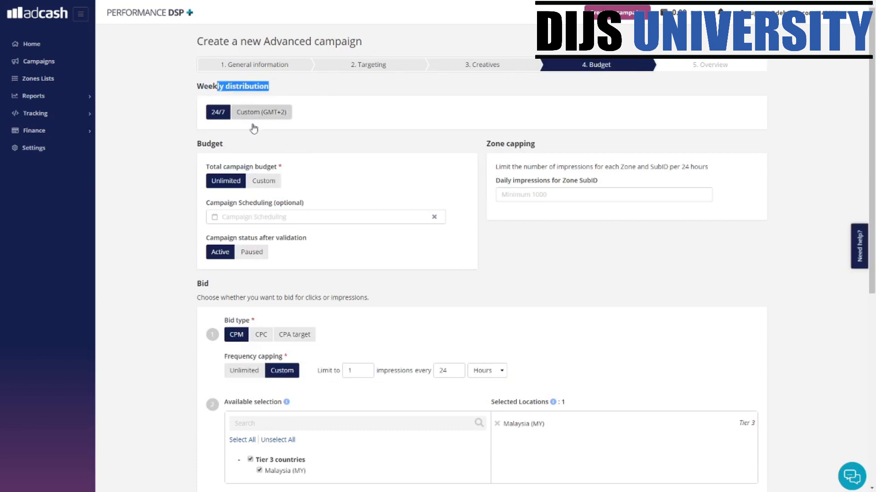
click(269, 114)
click(214, 112)
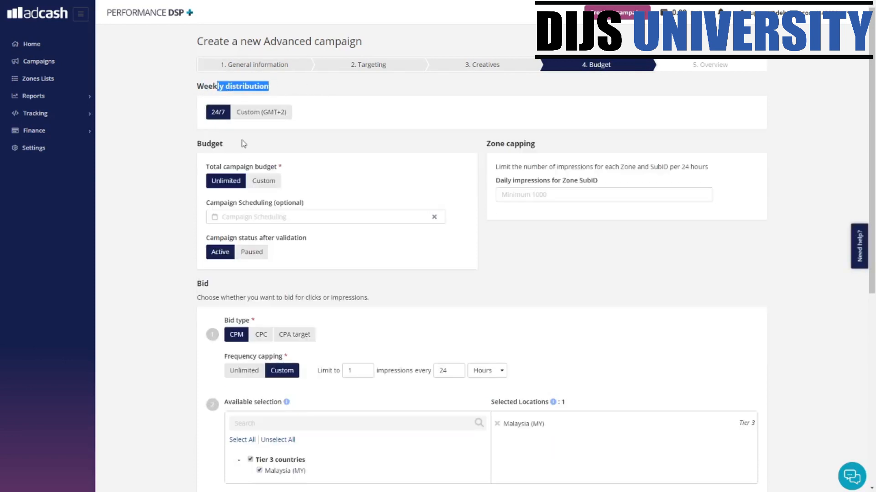
- Set a Custom 100 EUR total budget and have the campaign Paused after validation
click(270, 183)
click(248, 211)
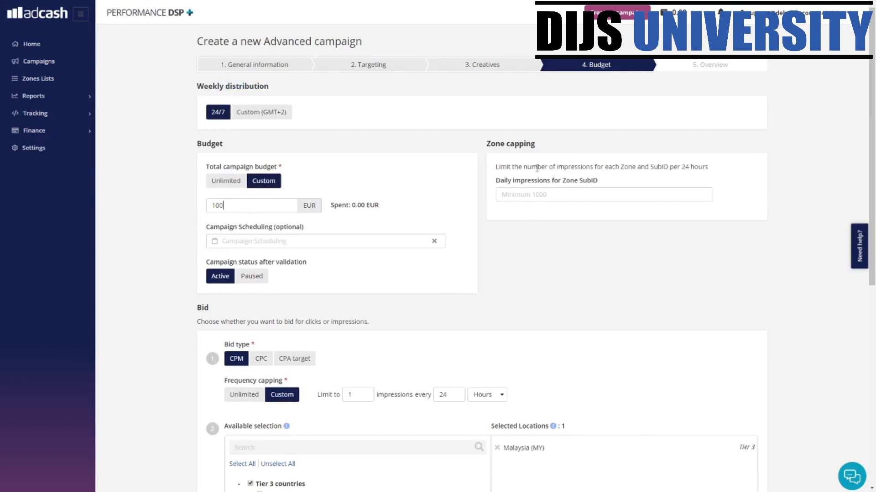
drag(488, 144, 648, 149)
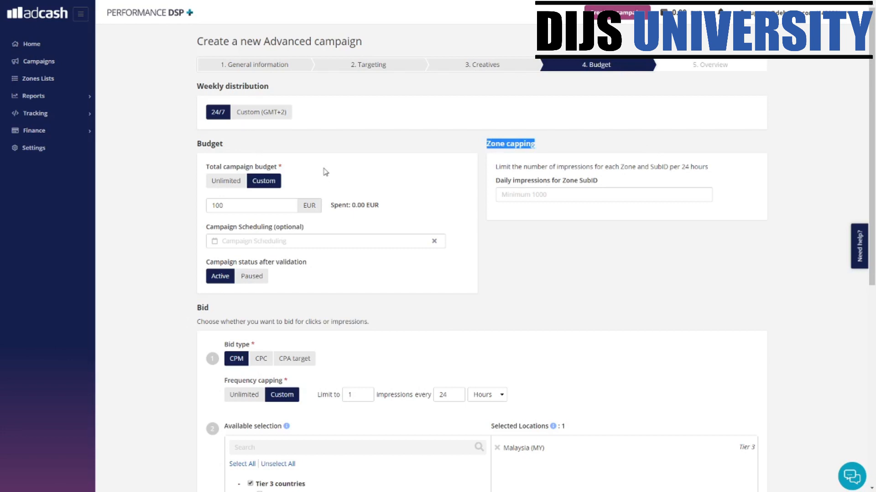
scroll(284, 279, down, 3)
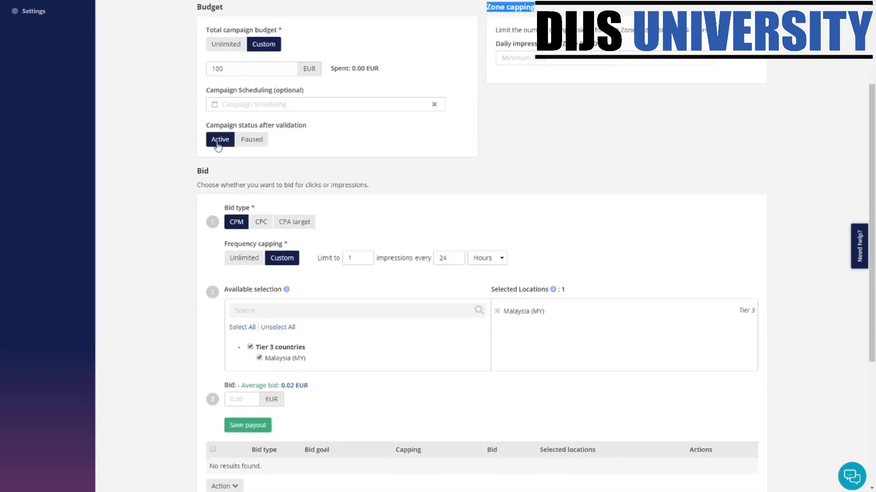
click(253, 141)
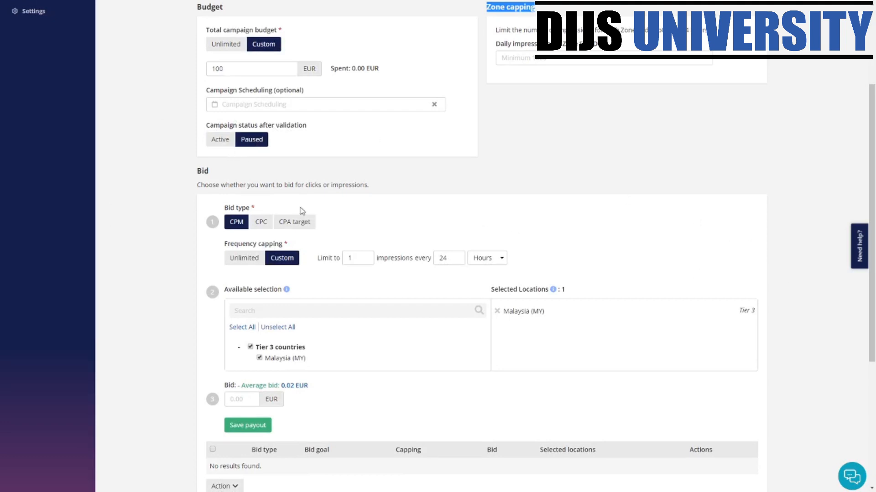
- Choose CPC bidding with a Custom frequency cap of 100 clicks
click(258, 226)
click(237, 224)
click(265, 223)
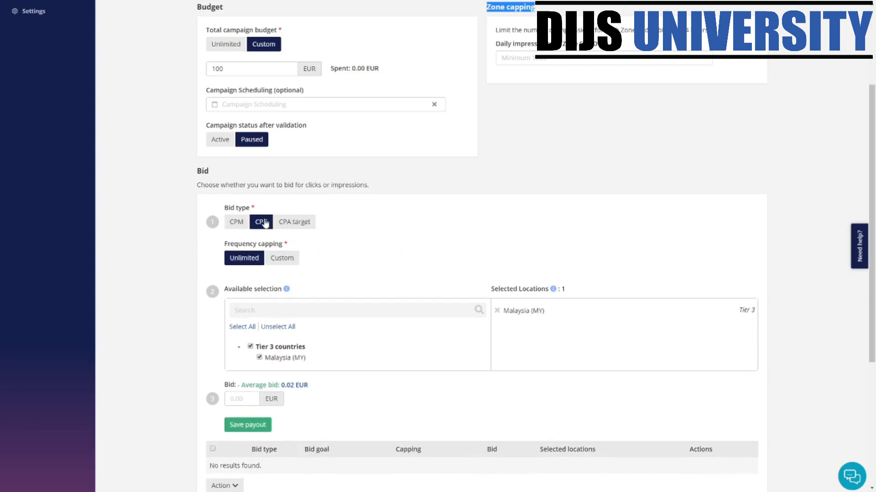
click(279, 259)
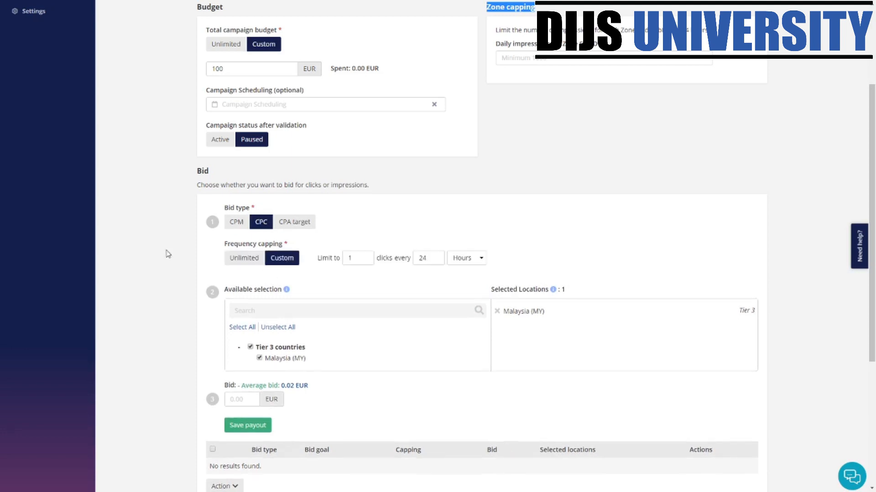
click(244, 258)
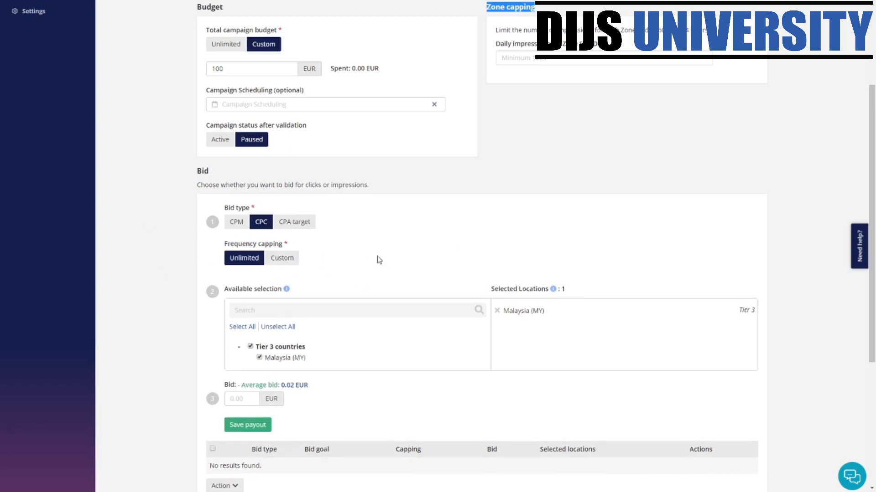
click(270, 263)
drag(356, 258, 294, 270)
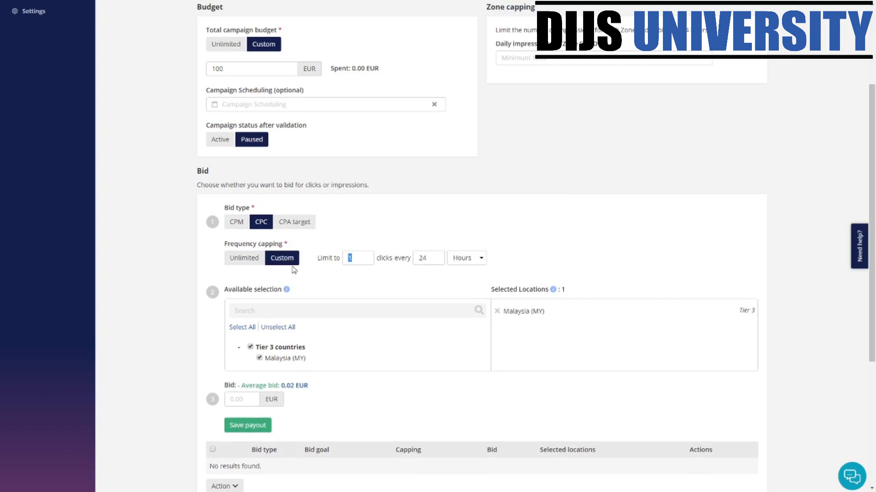
text(100)
- Save a 0.02 EUR bid for Malaysia and proceed to the Overview
scroll(322, 346, down, 1)
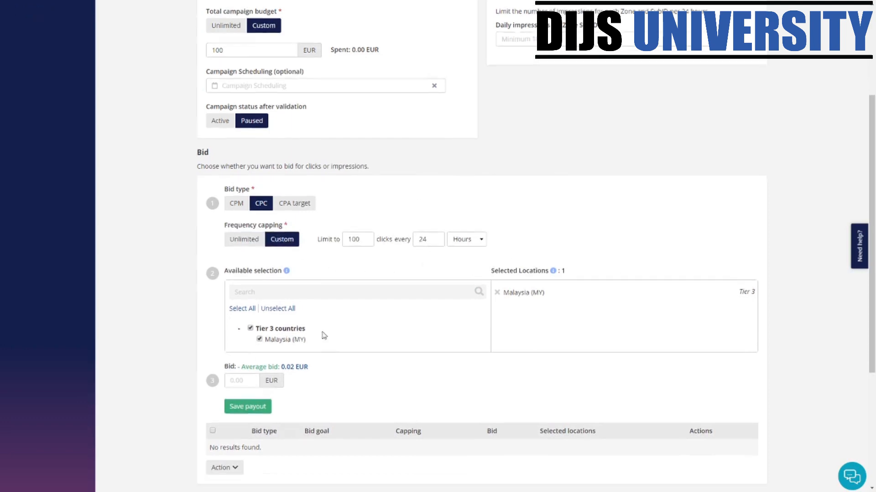
scroll(250, 240, down, 3)
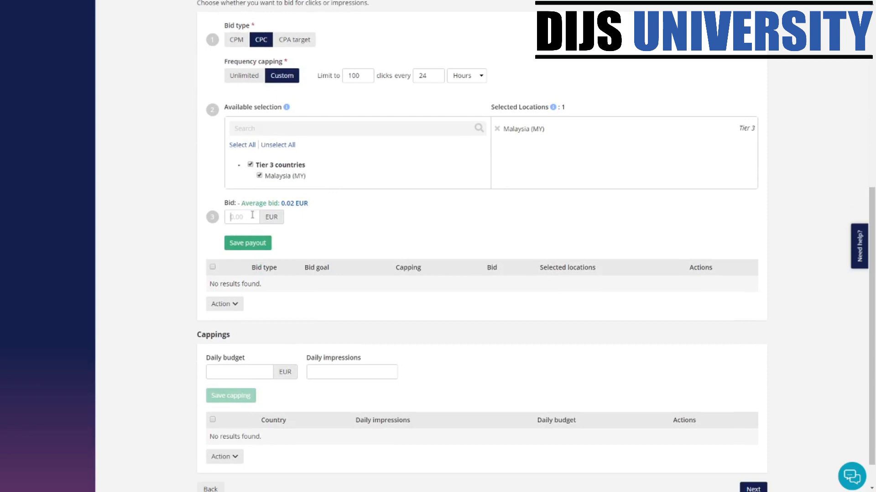
click(252, 215)
text(0.02)
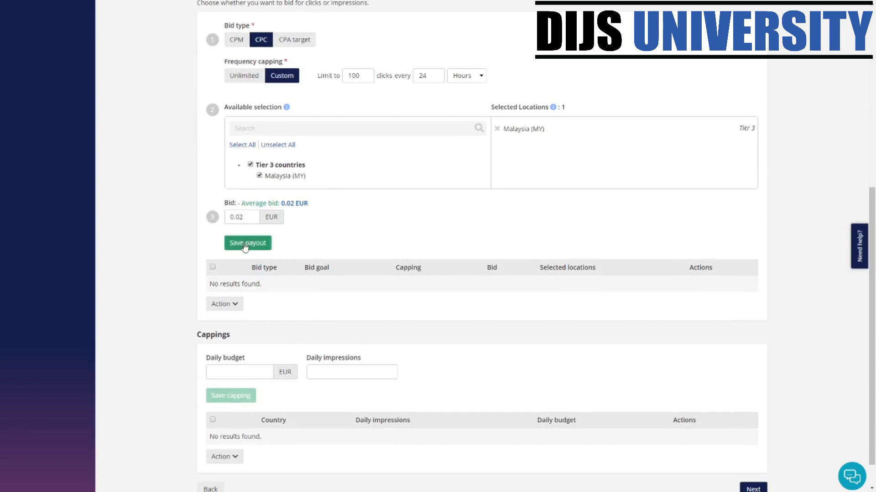
click(246, 243)
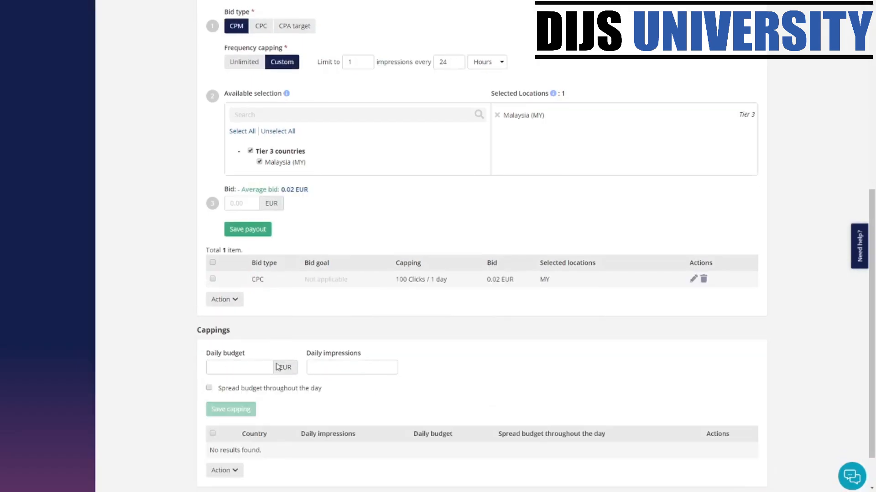
scroll(409, 381, down, 1)
click(765, 457)
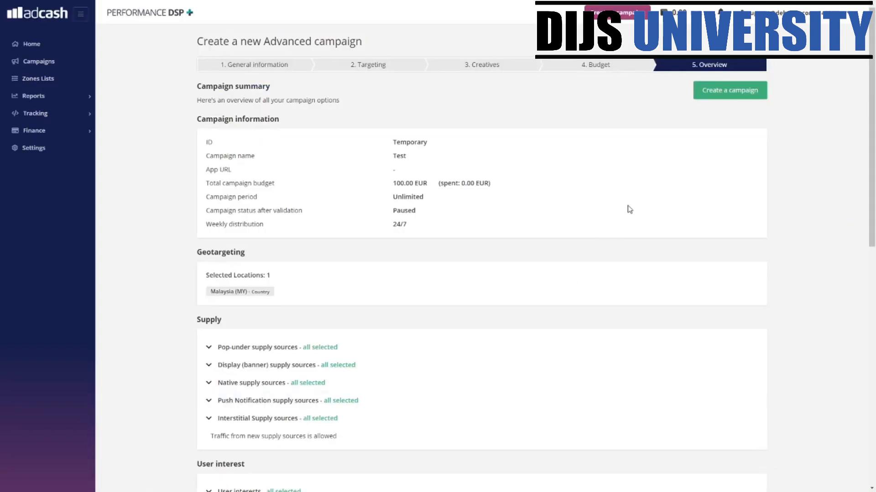
- Scroll through the Overview summary of the 100.00 EUR budget, paused status and Malaysia targeting
drag(873, 154, 873, 301)
drag(874, 350, 843, 6)
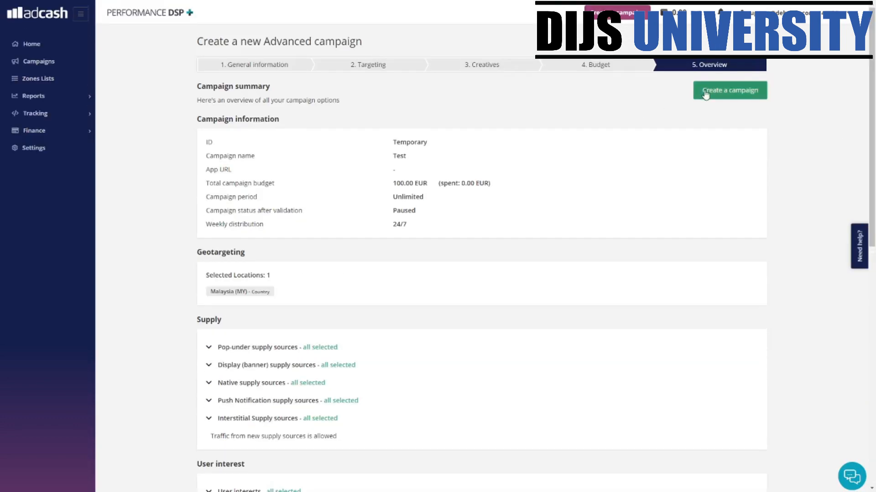